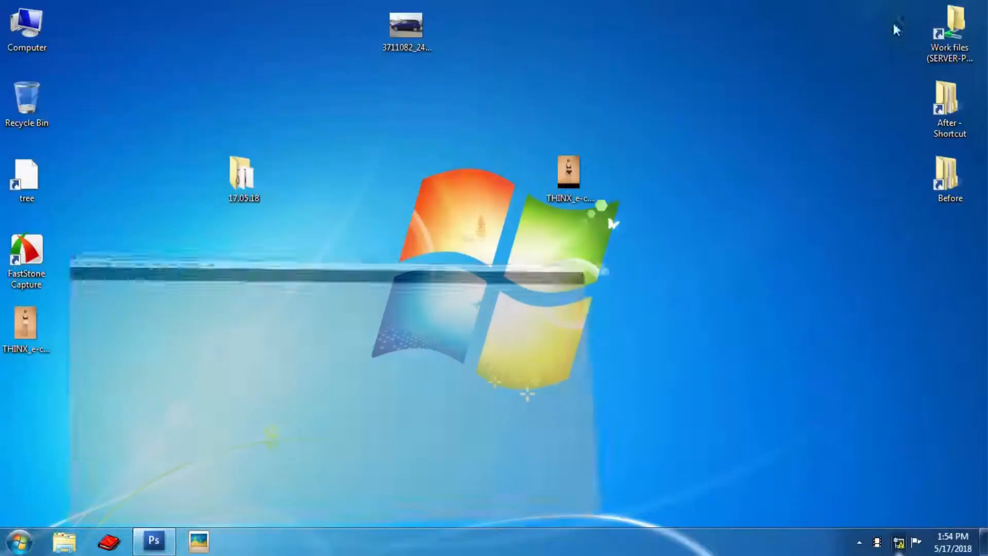
Open the blue car photo in Photoshop and delete its existing paths Path 1, Path 2 and Path 3.
drag(405, 26, 493, 288)
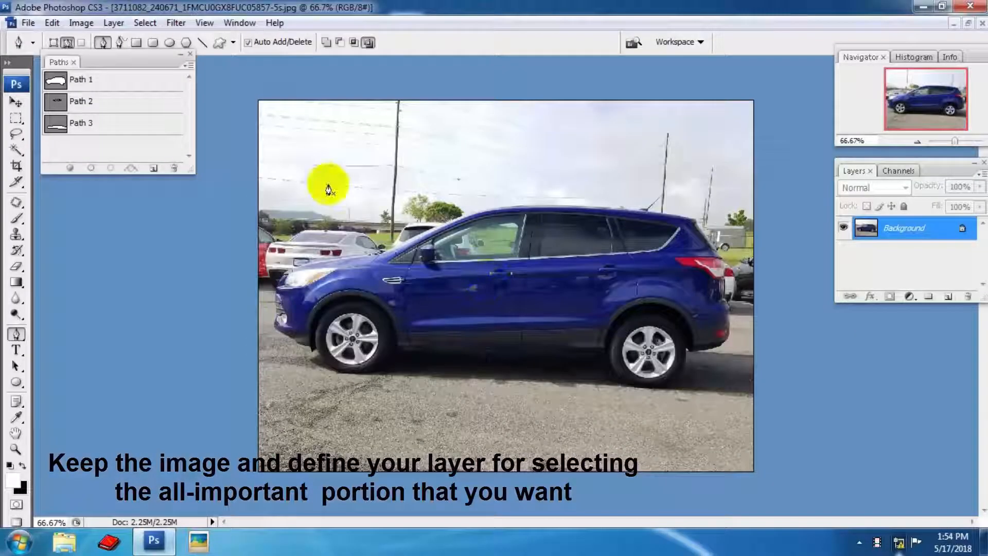
right_click(117, 81)
click(157, 103)
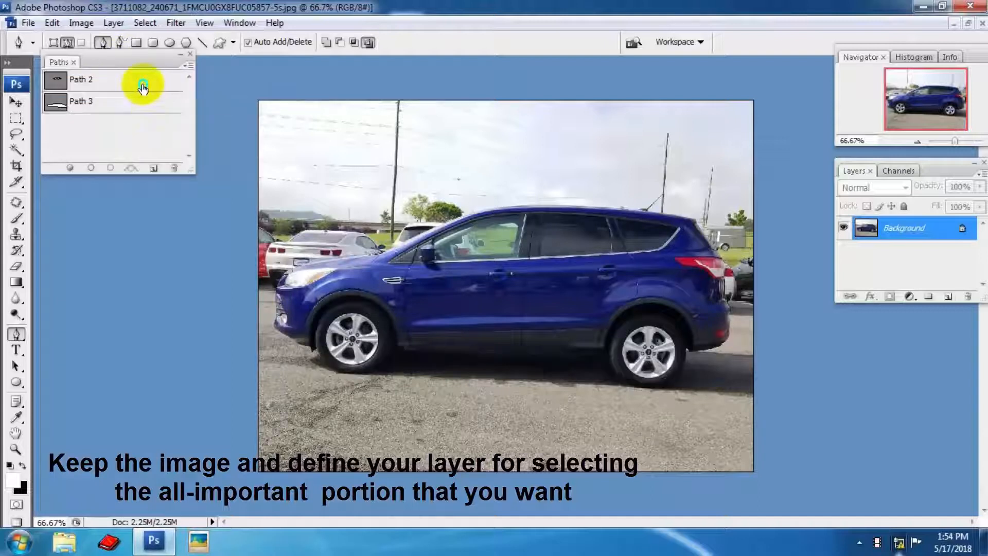
right_click(150, 84)
click(159, 108)
right_click(145, 83)
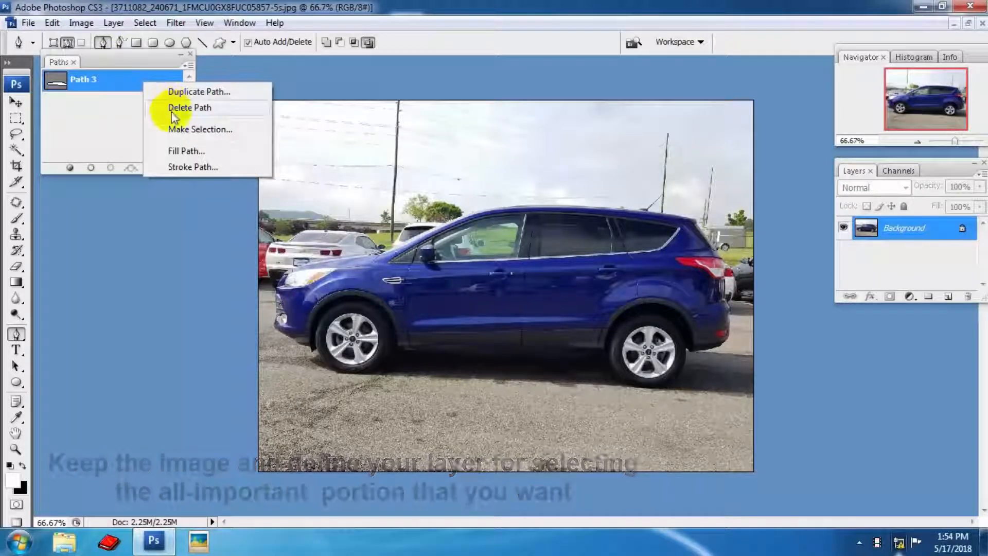
click(169, 108)
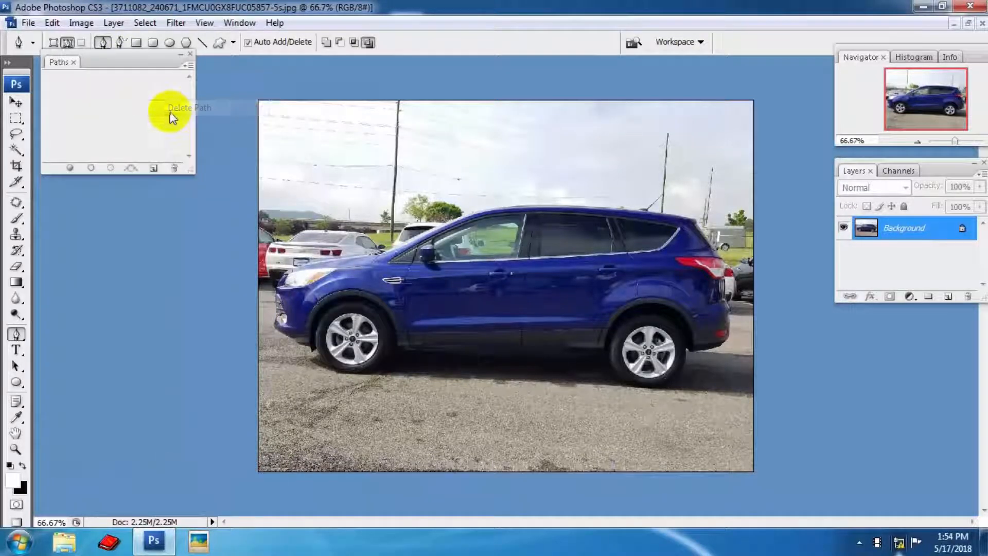
Create a new path and begin the car outline with Pen anchors along the rear tire's back edge, beside the bumper.
click(155, 169)
scroll(701, 383, up, 8)
drag(723, 372, 580, 406)
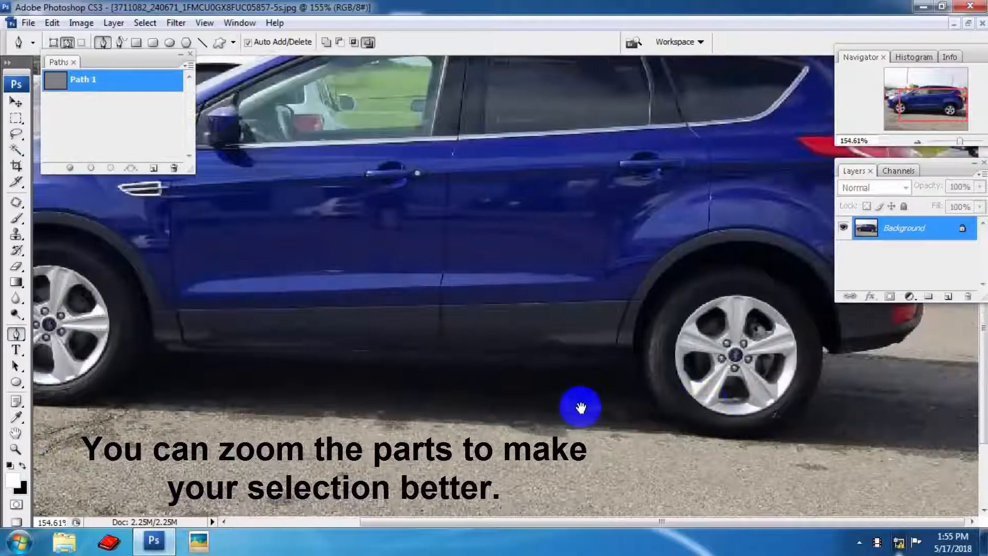
key(f)
drag(739, 391, 431, 365)
scroll(503, 358, up, 4)
scroll(502, 355, up, 5)
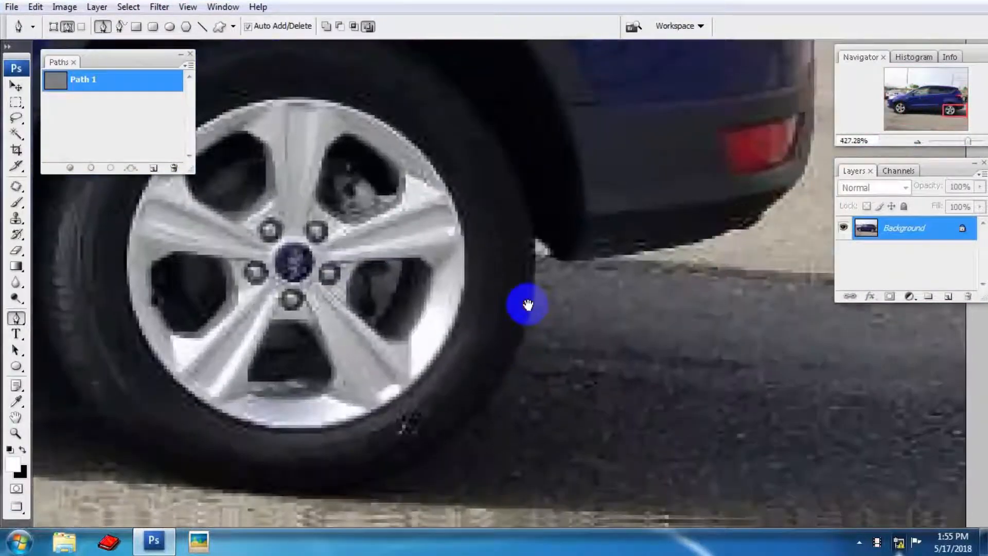
click(536, 206)
click(530, 321)
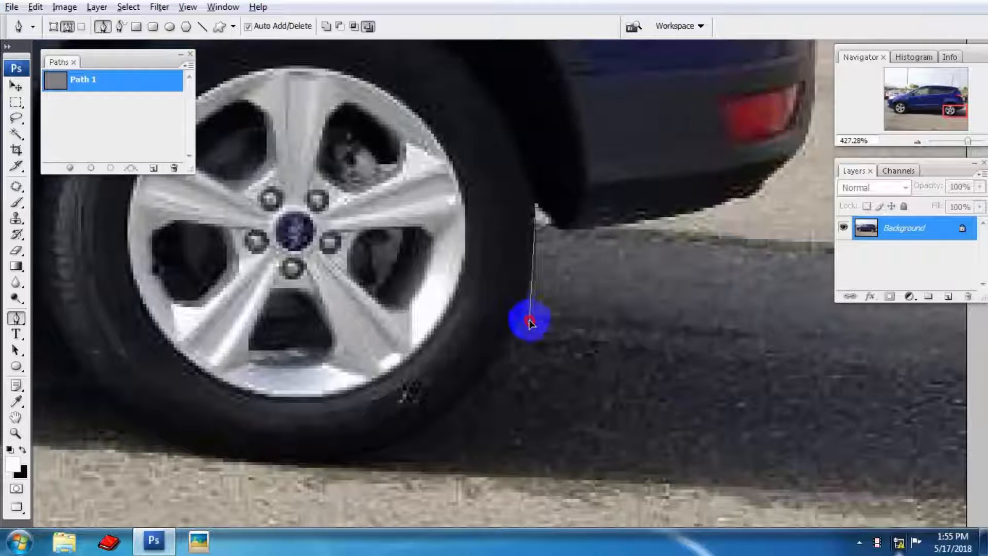
Continue the car path with curves around the bottom of the rear tire up to the side sill.
scroll(410, 408, down, 5)
scroll(538, 342, up, 2)
drag(521, 344, 396, 349)
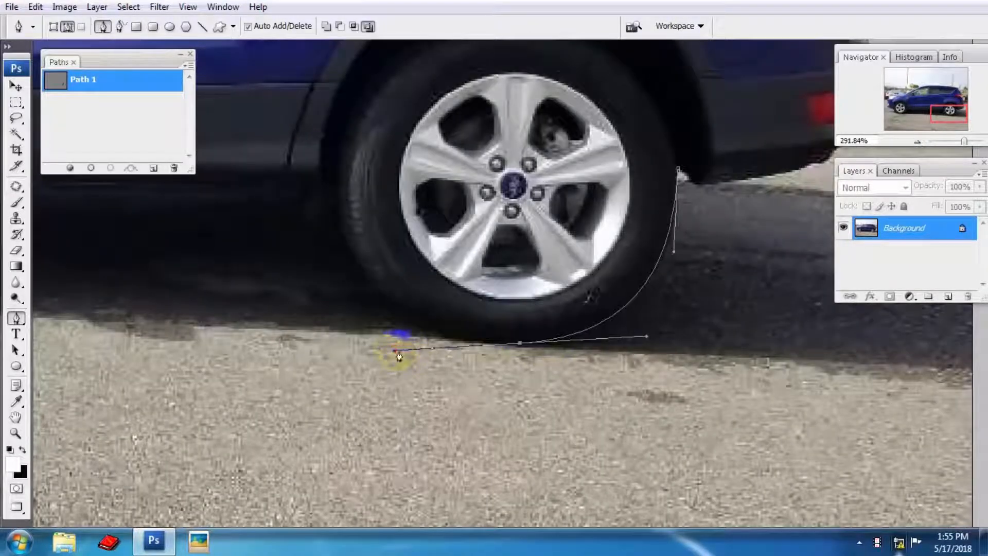
drag(382, 269, 468, 371)
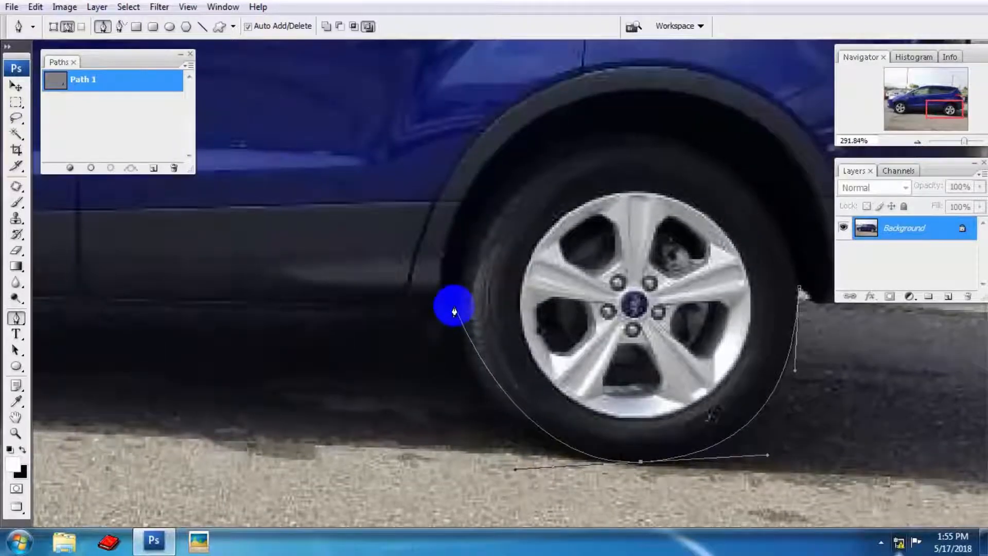
mouse_move(455, 303)
mouse_down()
mouse_move(448, 200)
mouse_move(441, 297)
mouse_up()
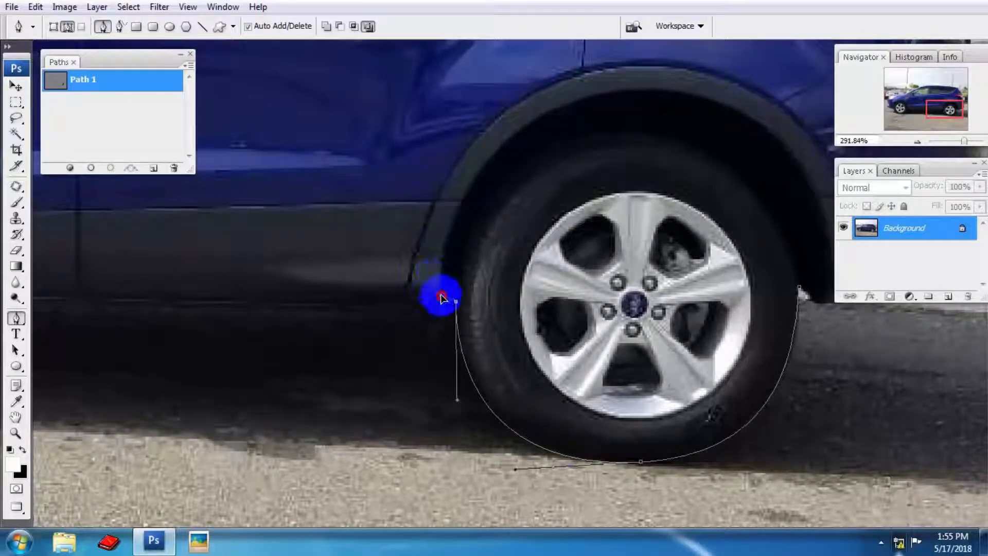
Trace the car's lower sill from the rear wheel to the front wheel arch.
drag(397, 324, 362, 324)
scroll(363, 323, down, 1)
drag(222, 335, 573, 344)
drag(332, 341, 503, 324)
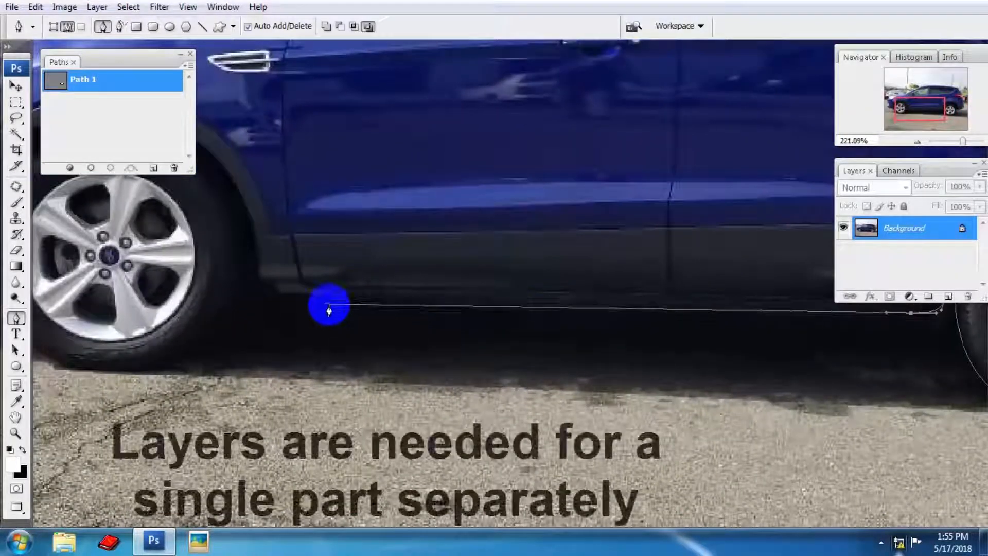
drag(326, 304, 286, 304)
scroll(286, 308, up, 2)
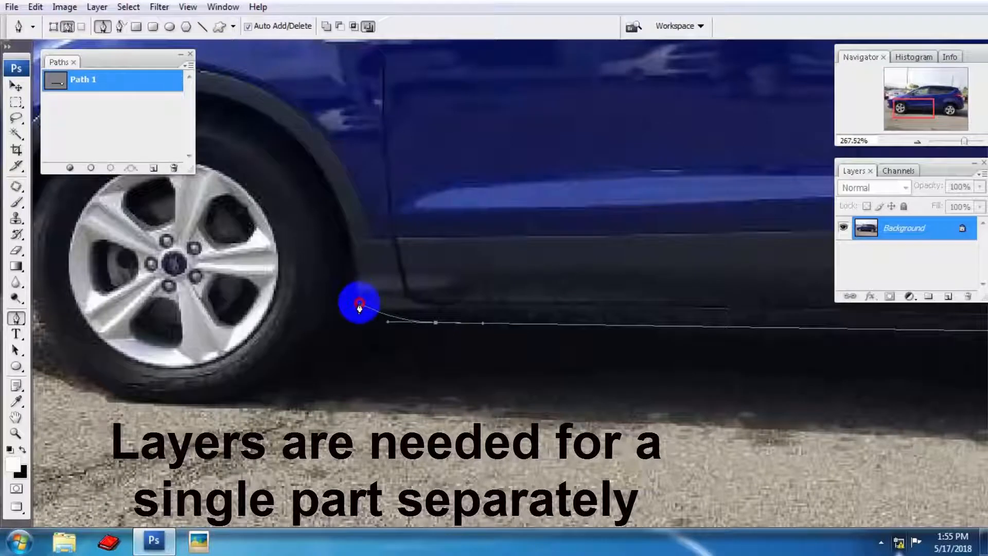
Curve the path around the bottom of the front tire to the wheel arch behind the front bumper.
drag(358, 296, 515, 315)
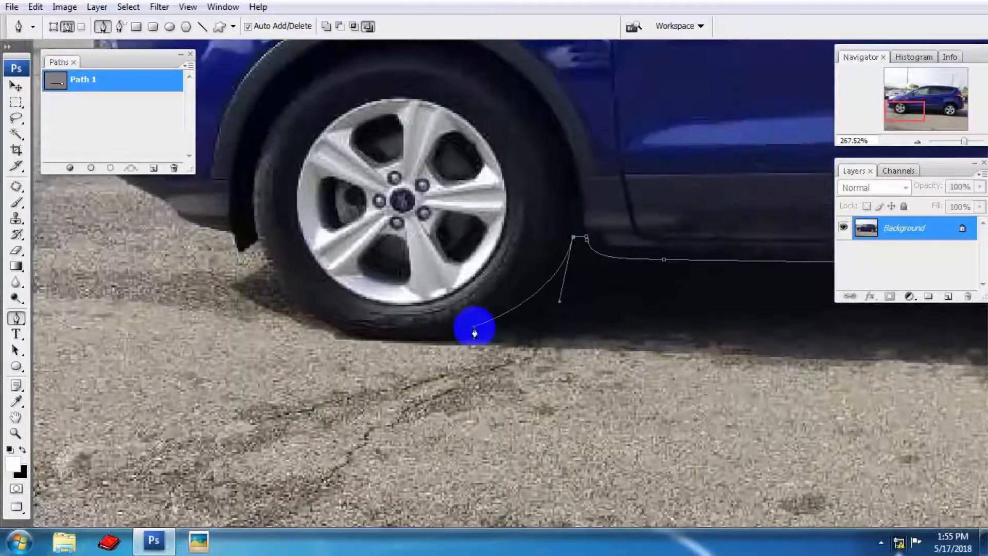
drag(420, 344, 446, 371)
scroll(414, 332, up, 2)
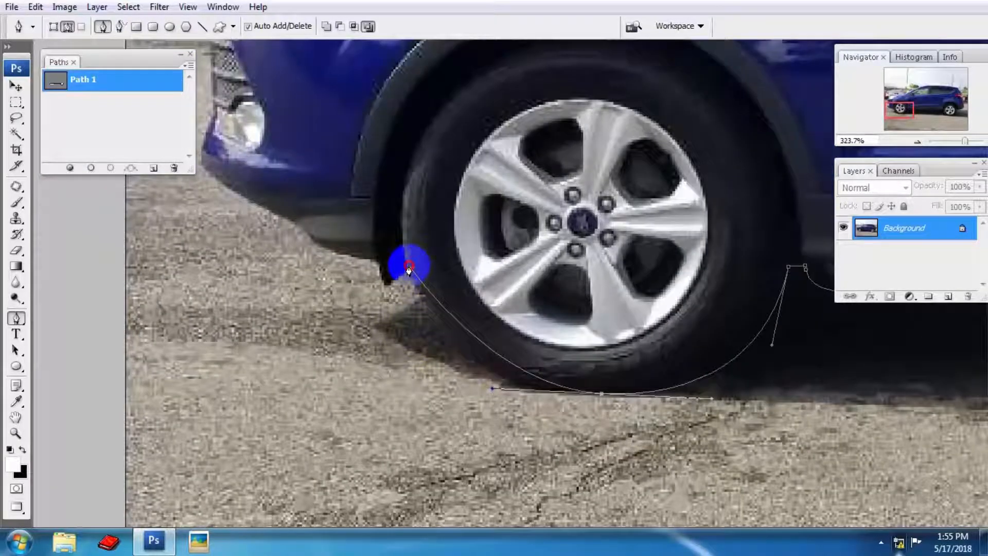
drag(408, 266, 319, 241)
Trace the front bumper from its lower edge by the wheel up past the fog light and grille.
scroll(386, 287, up, 2)
drag(300, 235, 394, 306)
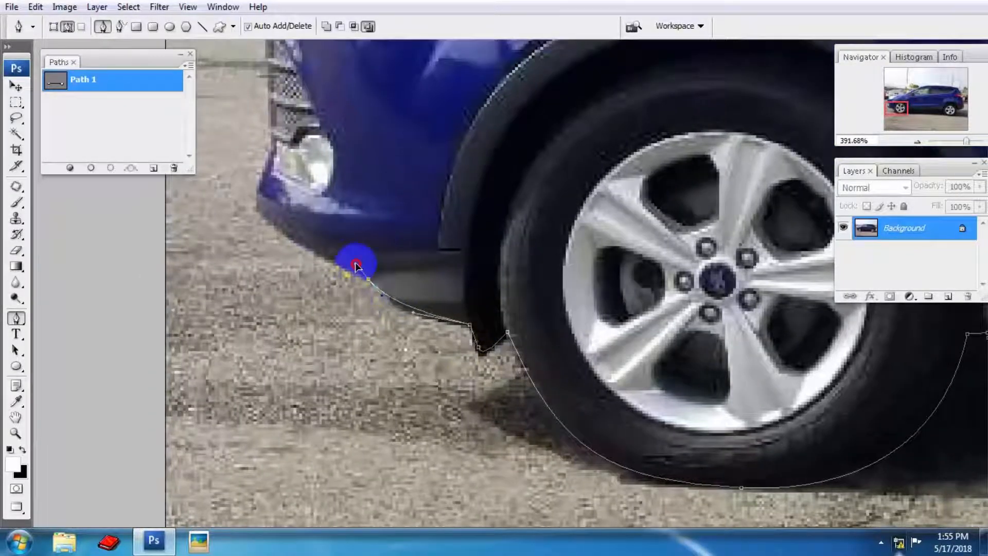
click(285, 241)
drag(281, 249, 324, 307)
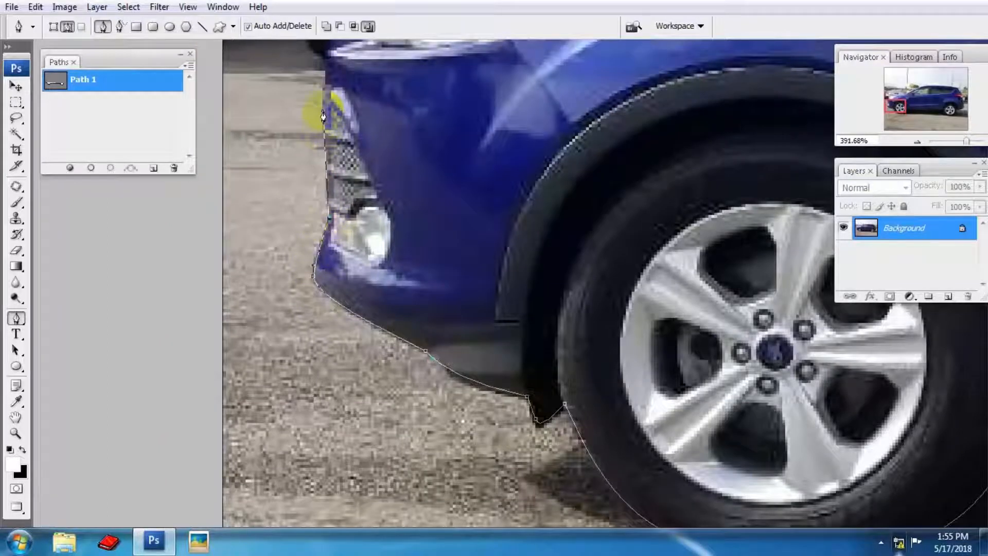
drag(323, 117, 325, 313)
drag(331, 246, 341, 210)
Trace the car's front edge above the headlight and along the hood to the base of the windshield.
drag(385, 166, 227, 271)
click(342, 221)
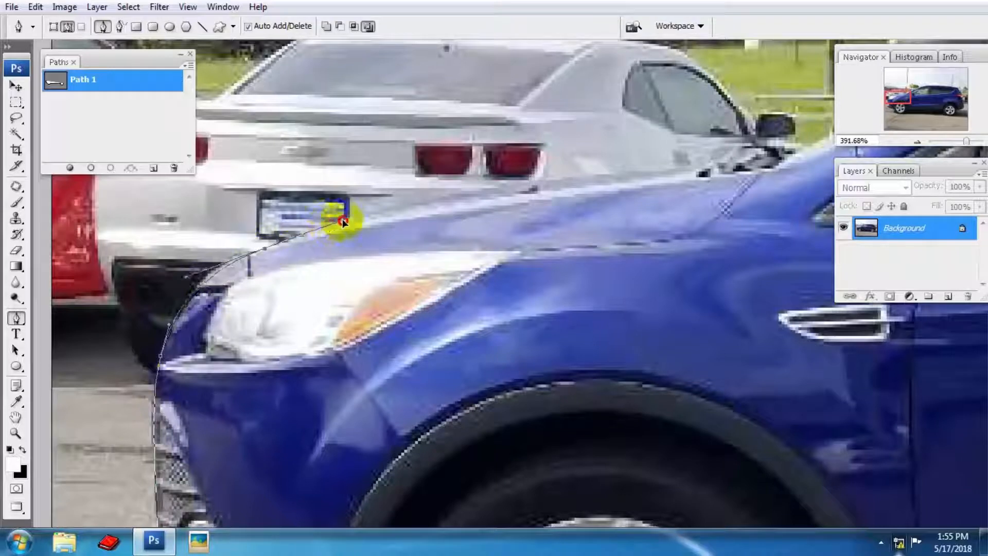
drag(448, 206, 227, 288)
drag(375, 258, 487, 246)
drag(541, 232, 233, 335)
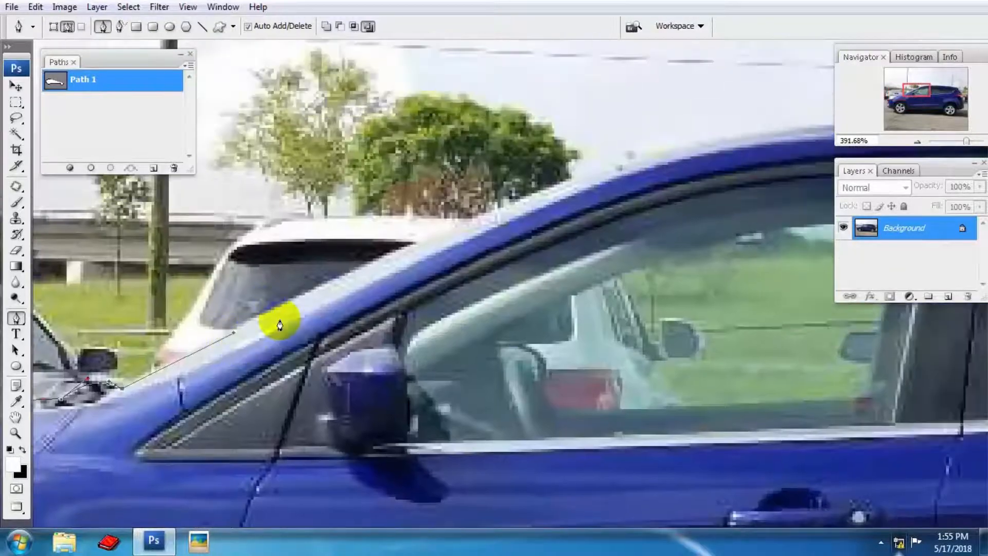
Extend the outline up the windshield pillar and along the roof toward the antenna.
drag(490, 214, 199, 237)
scroll(543, 243, down, 4)
scroll(306, 233, up, 1)
drag(384, 227, 568, 228)
drag(709, 248, 370, 213)
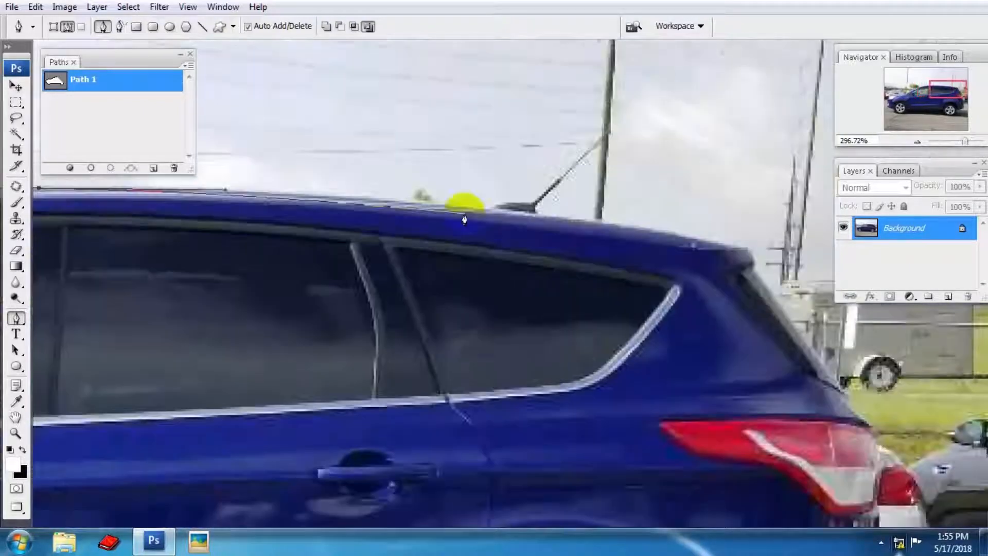
Trace the roof antenna's base and both sides of its thin mast.
click(491, 210)
scroll(508, 212, up, 3)
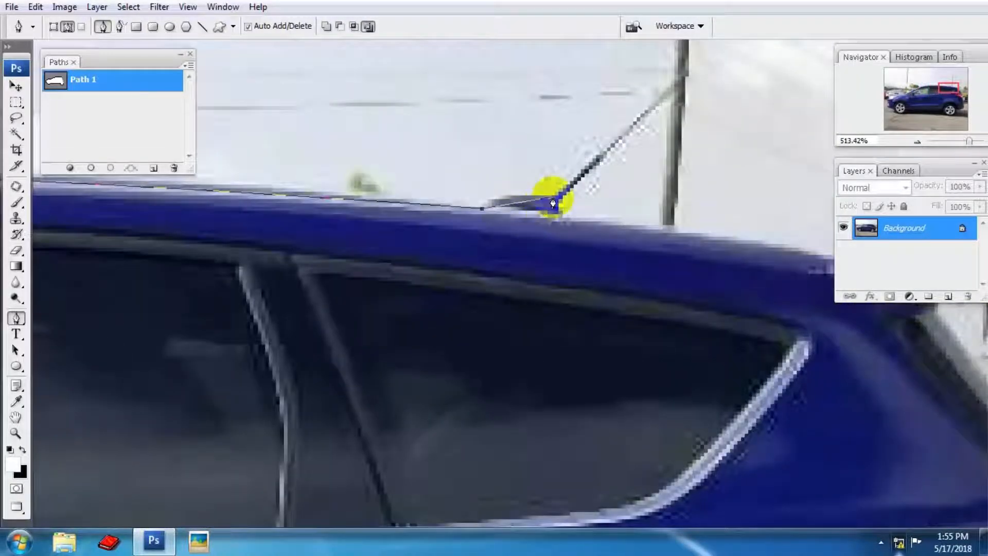
drag(554, 198, 644, 117)
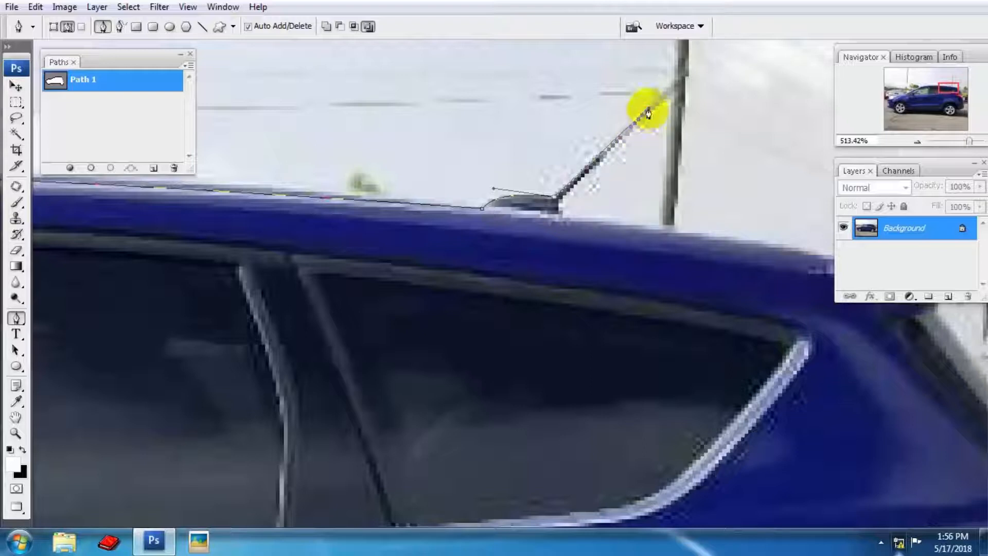
scroll(648, 114, up, 2)
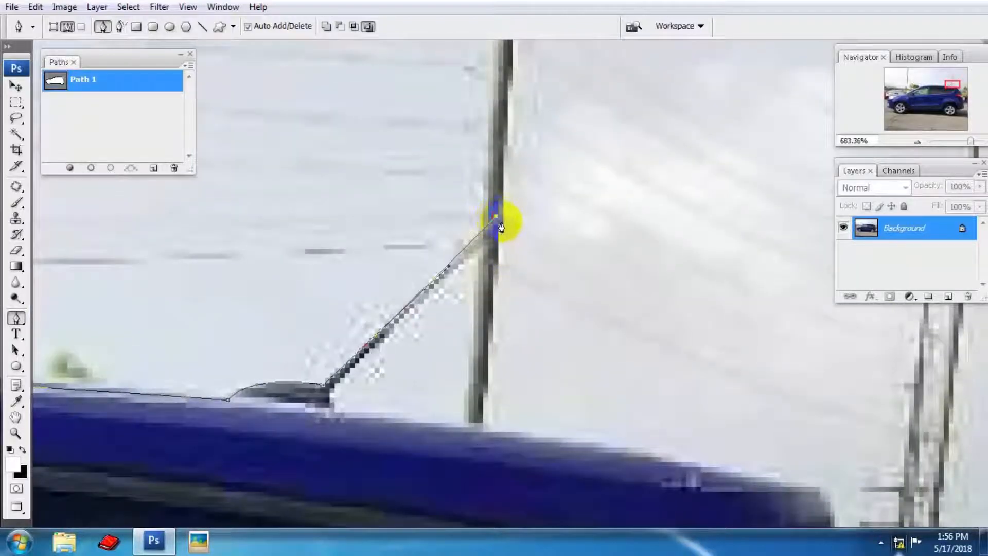
click(500, 222)
drag(429, 307, 491, 218)
click(392, 300)
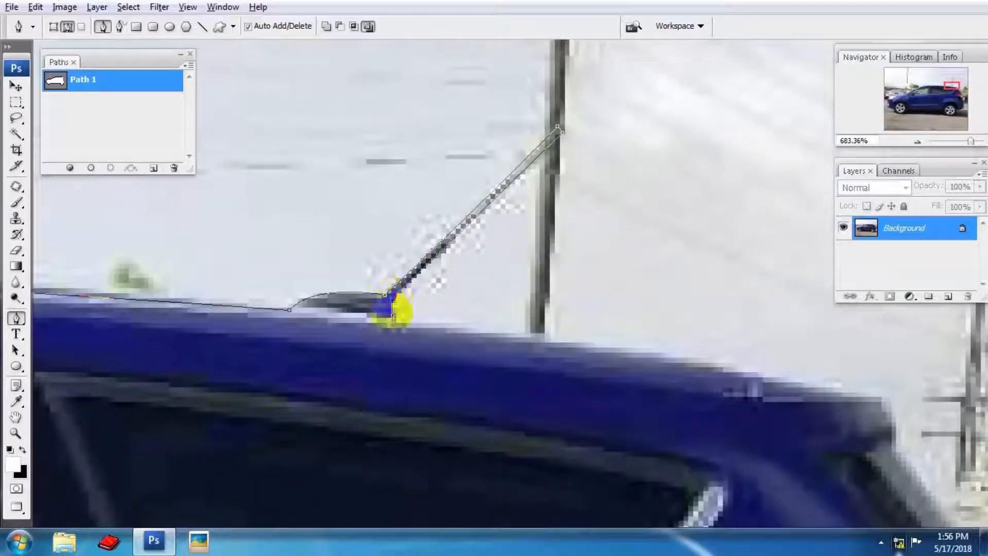
Trace the rear roof edge, the spoiler corner and the rear window slope down to the taillight.
drag(396, 325, 345, 237)
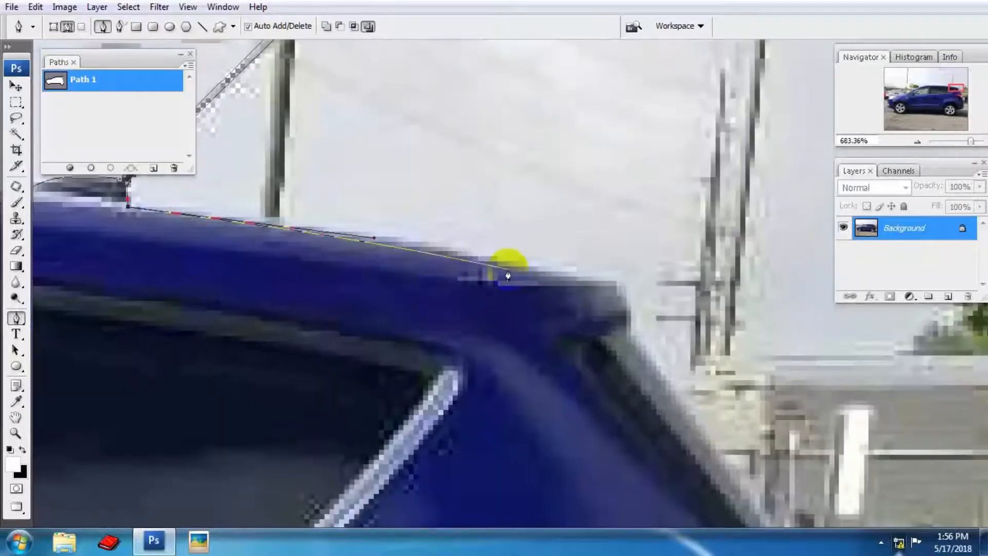
drag(510, 266, 620, 288)
click(628, 332)
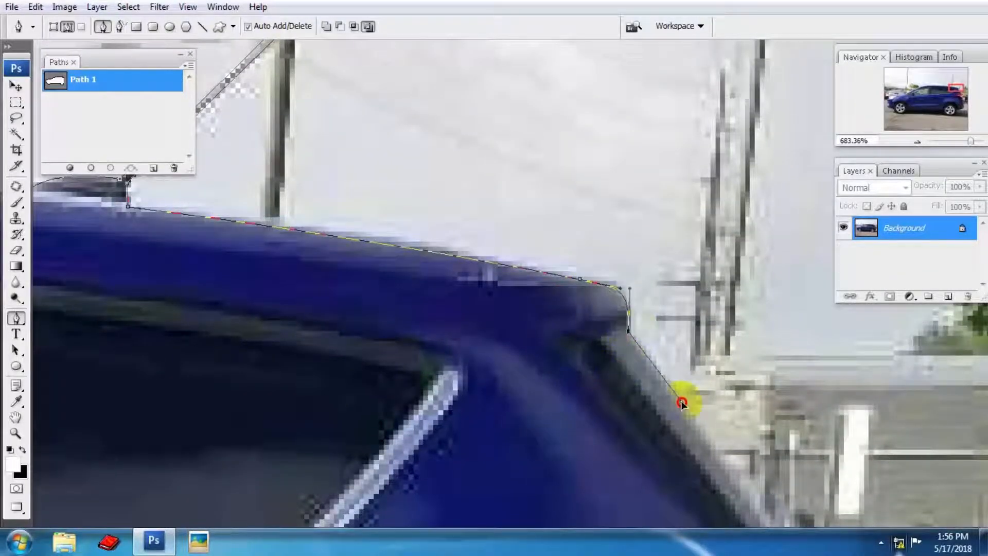
scroll(704, 431, down, 2)
drag(712, 430, 518, 271)
scroll(486, 256, up, 1)
mouse_move(578, 379)
mouse_down()
mouse_move(476, 256)
mouse_move(576, 390)
mouse_up()
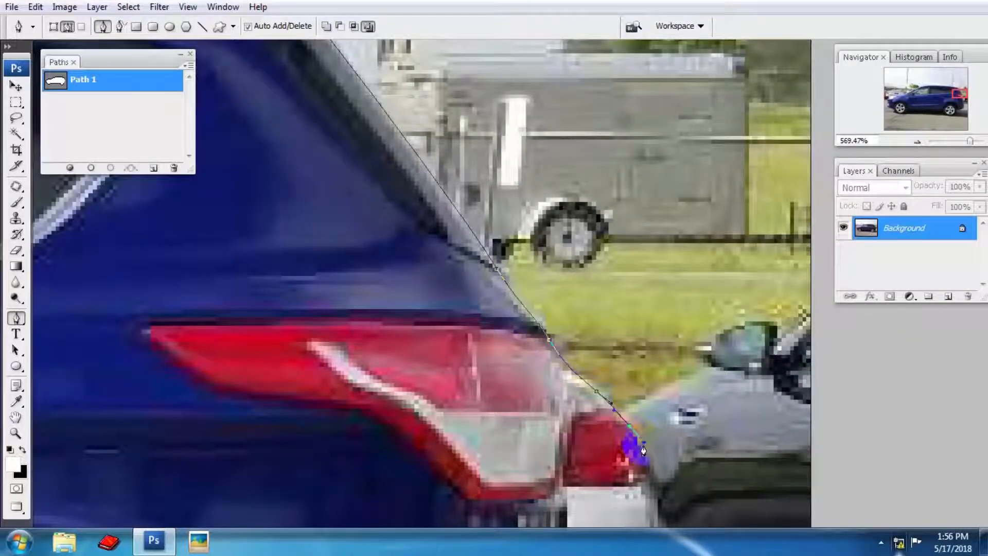
Trace the rear edge of the taillight and tailgate down to the top of the rear bumper.
drag(643, 451, 544, 168)
drag(560, 235, 557, 250)
drag(549, 308, 552, 323)
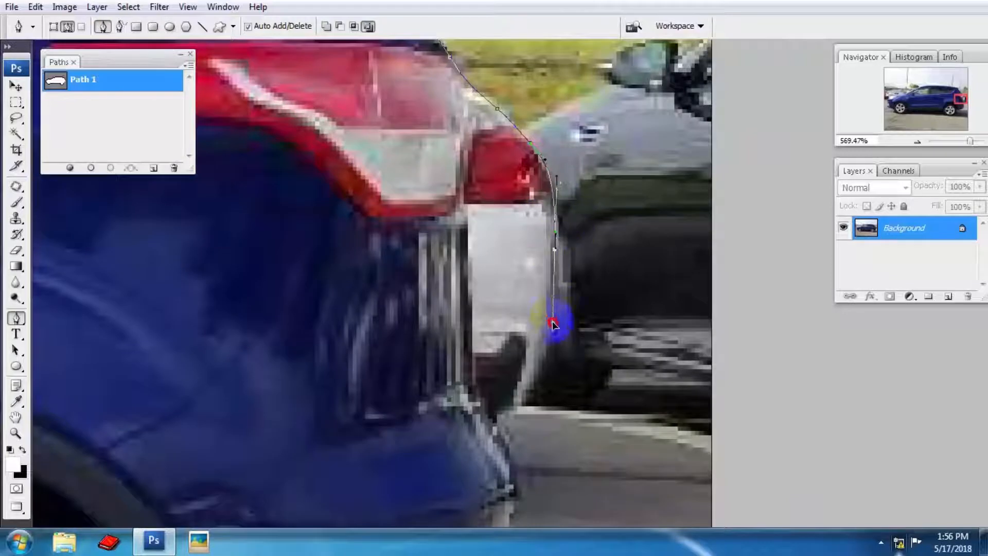
drag(530, 401, 484, 343)
click(521, 309)
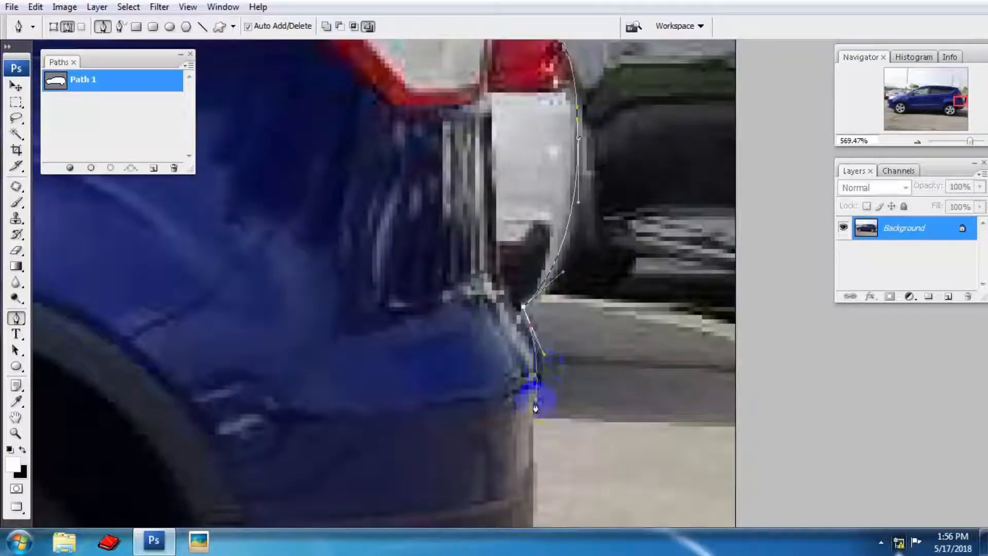
Trace the rear bumper down and along its lower edge, and close the car path at its starting anchor.
drag(528, 476, 537, 275)
drag(540, 272, 539, 318)
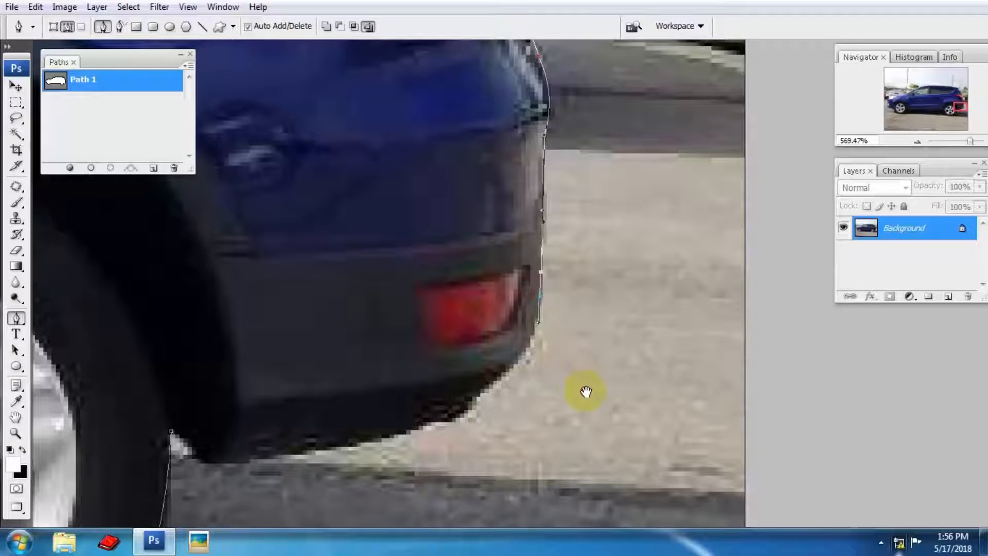
drag(586, 391, 591, 270)
scroll(535, 265, up, 2)
drag(508, 246, 454, 301)
drag(354, 314, 280, 325)
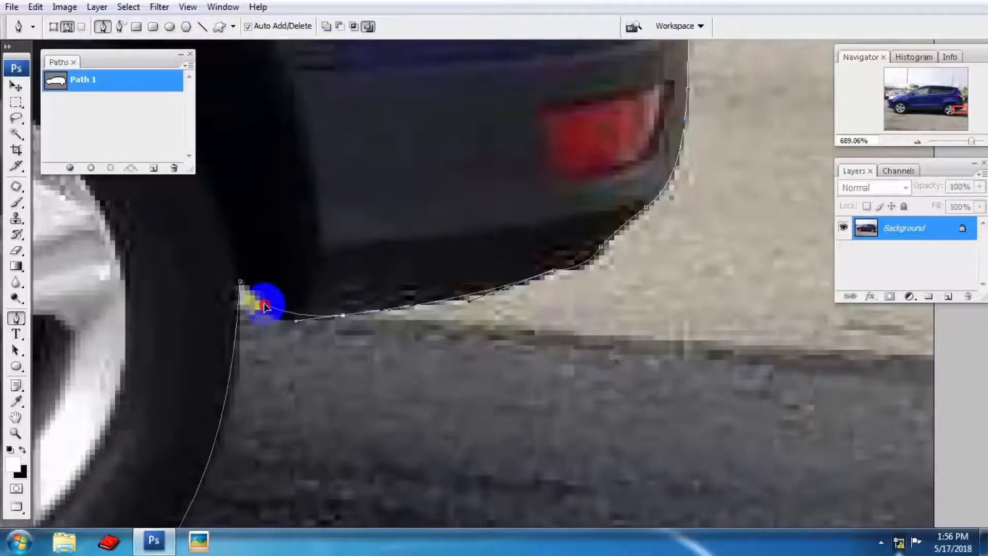
click(265, 306)
click(240, 285)
Create a new path and trace the front door window's see-through area up its rear edge and around the upper rear corner.
scroll(415, 371, down, 5)
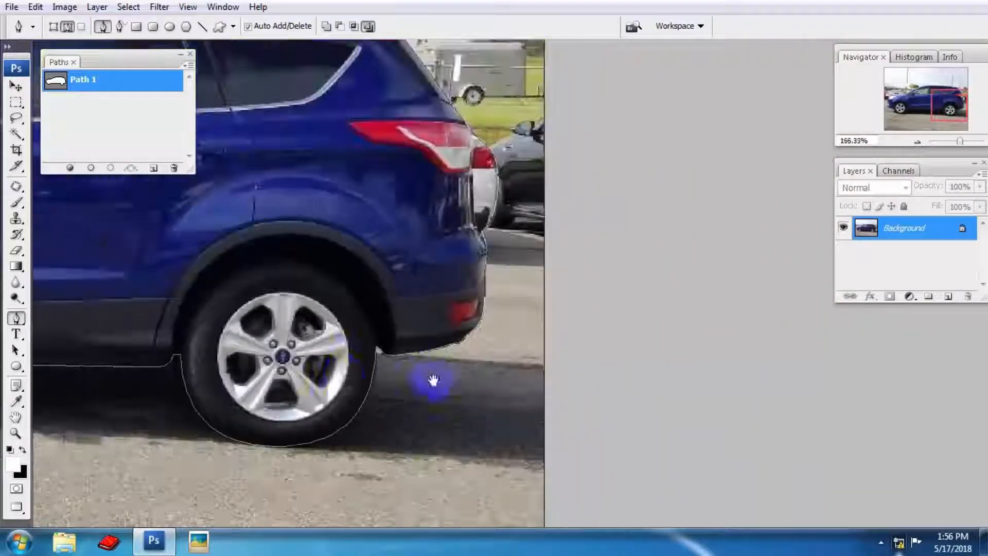
drag(262, 371, 454, 359)
drag(253, 405, 689, 446)
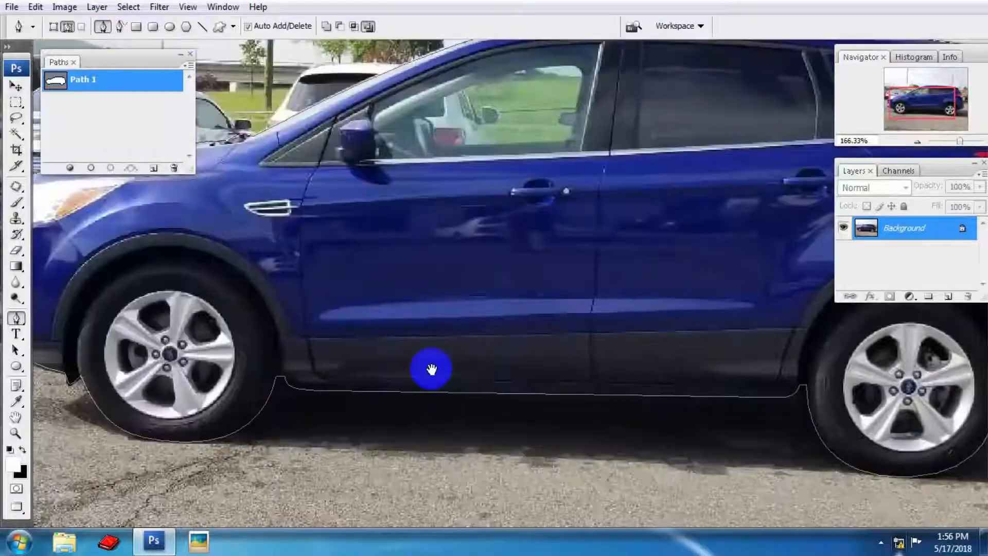
click(154, 168)
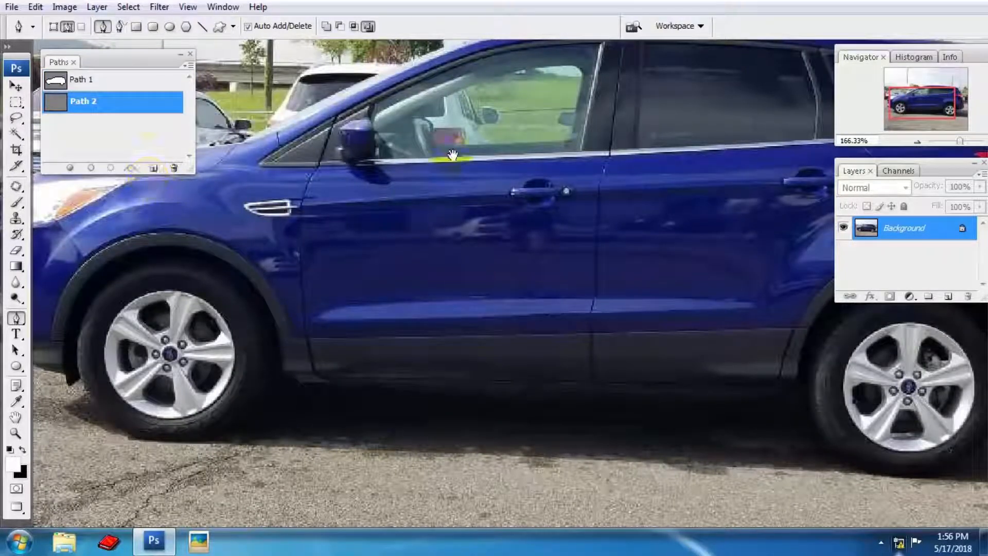
scroll(449, 153, up, 4)
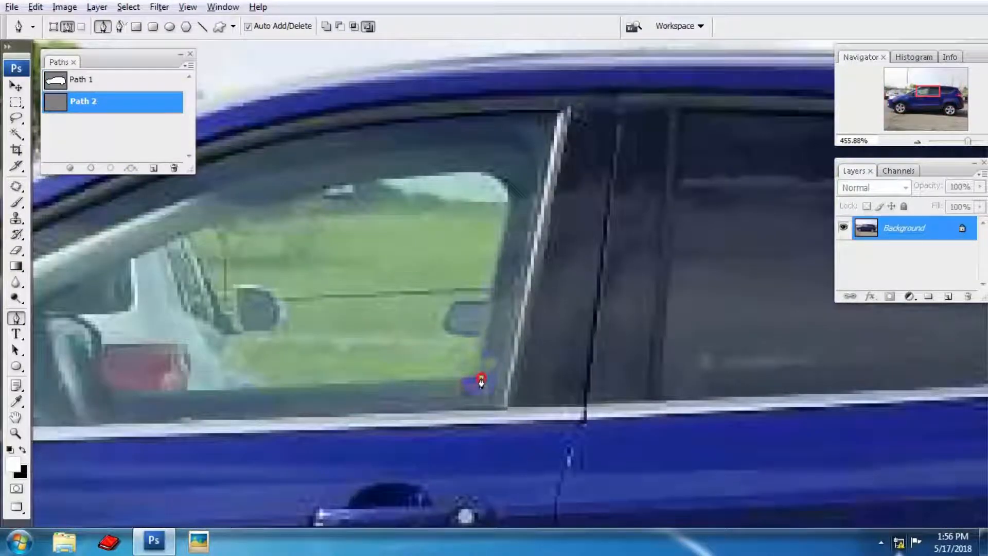
drag(503, 243, 498, 289)
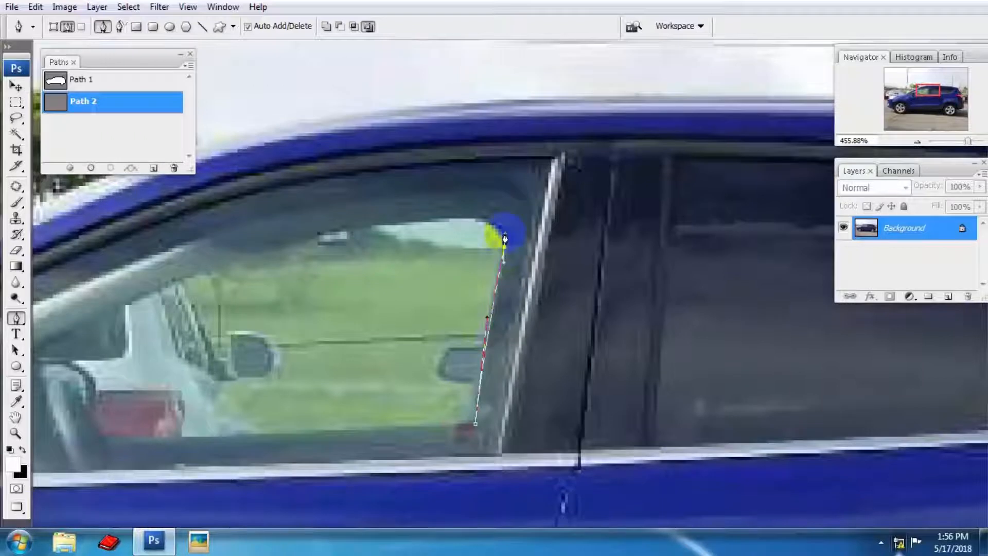
drag(460, 218, 547, 196)
click(386, 223)
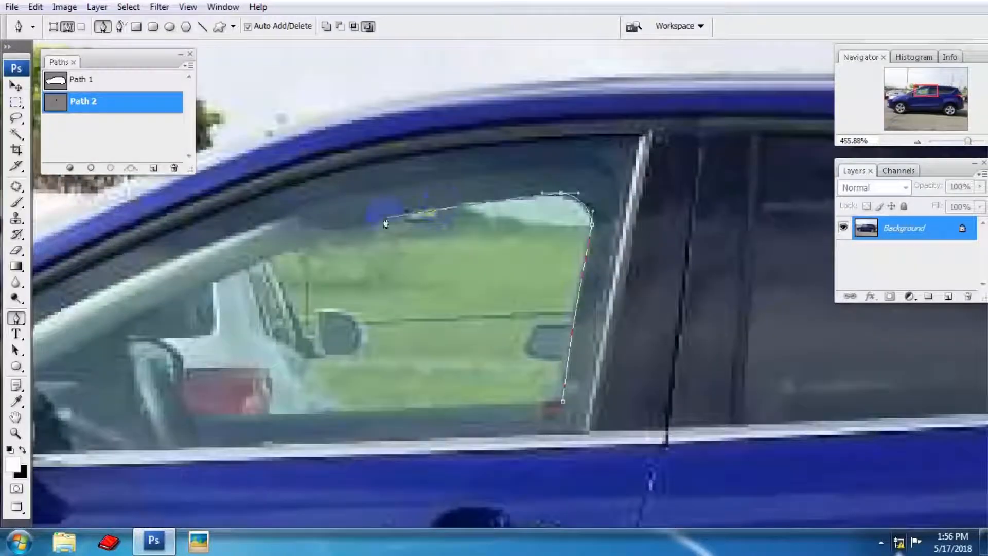
Trace the see-through area's upper edge forward, around the steering wheel and back along the lower edge, closing the shape.
click(292, 239)
drag(249, 258, 372, 203)
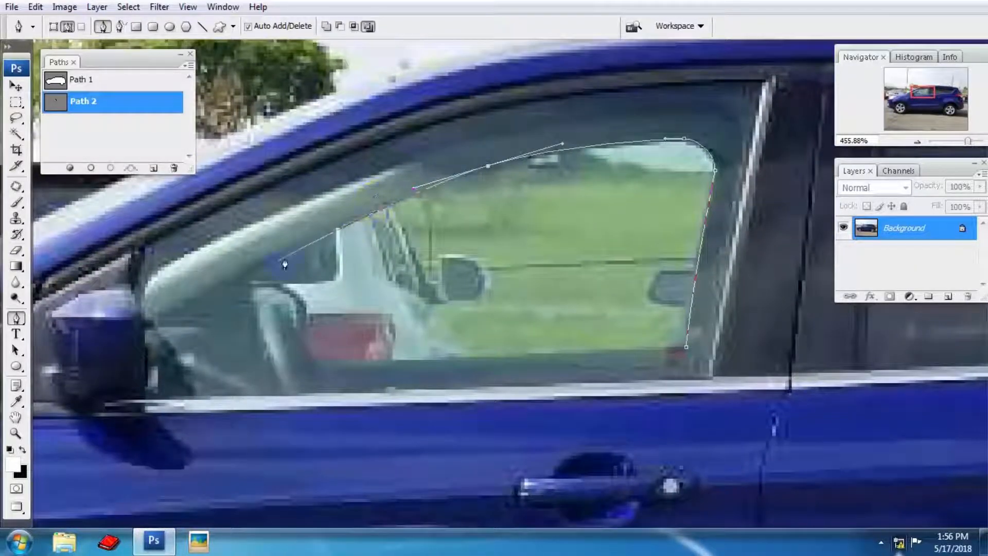
drag(246, 278, 204, 313)
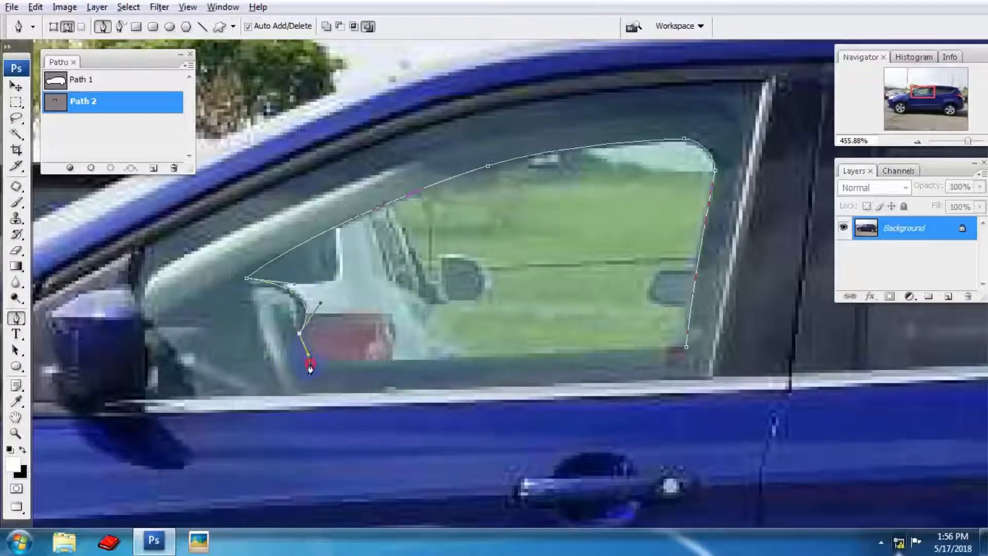
drag(549, 360, 557, 358)
drag(648, 357, 509, 355)
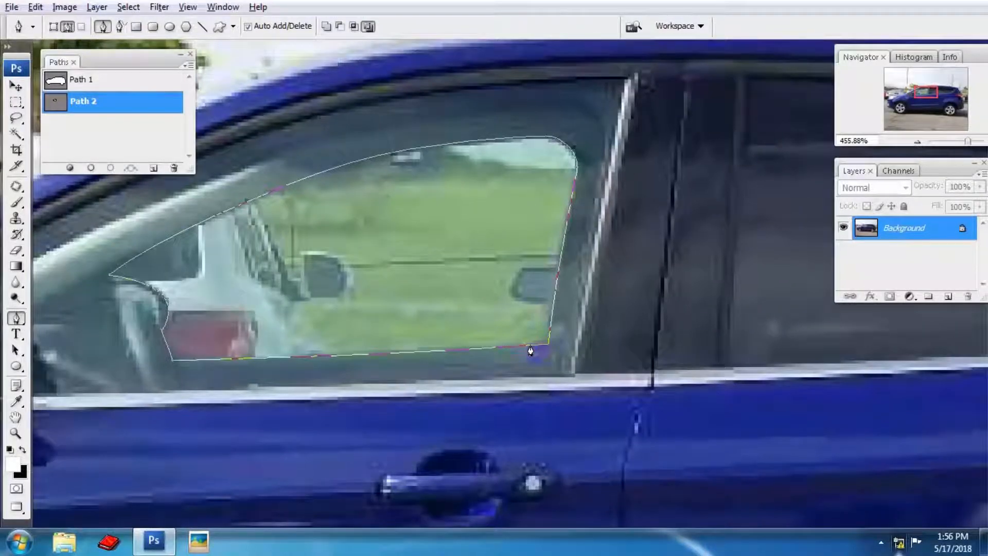
Trace a closed, narrow curved shape around the see-through strip near the rear edge of the rear door window.
scroll(530, 350, down, 4)
drag(725, 309, 502, 305)
scroll(481, 257, up, 2)
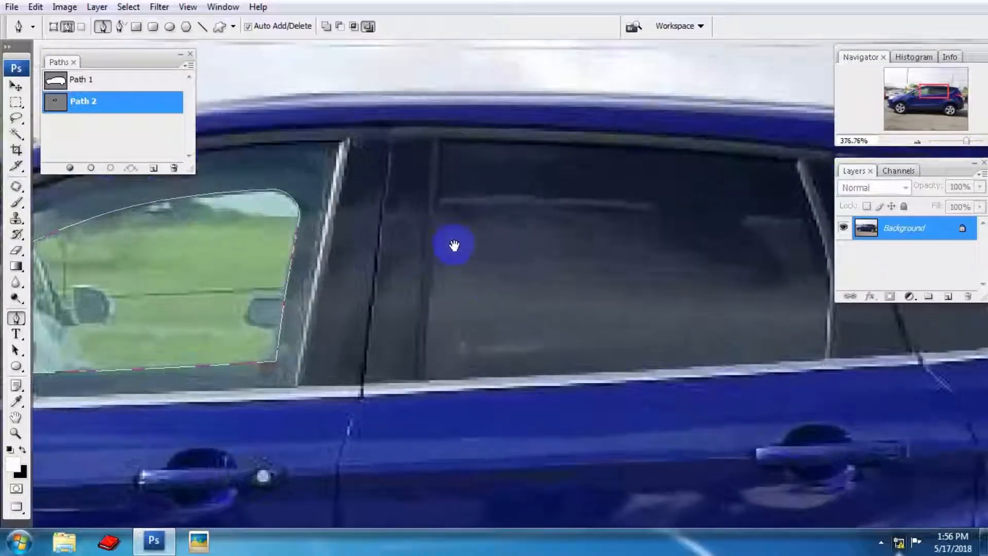
scroll(454, 245, down, 2)
scroll(488, 246, down, 2)
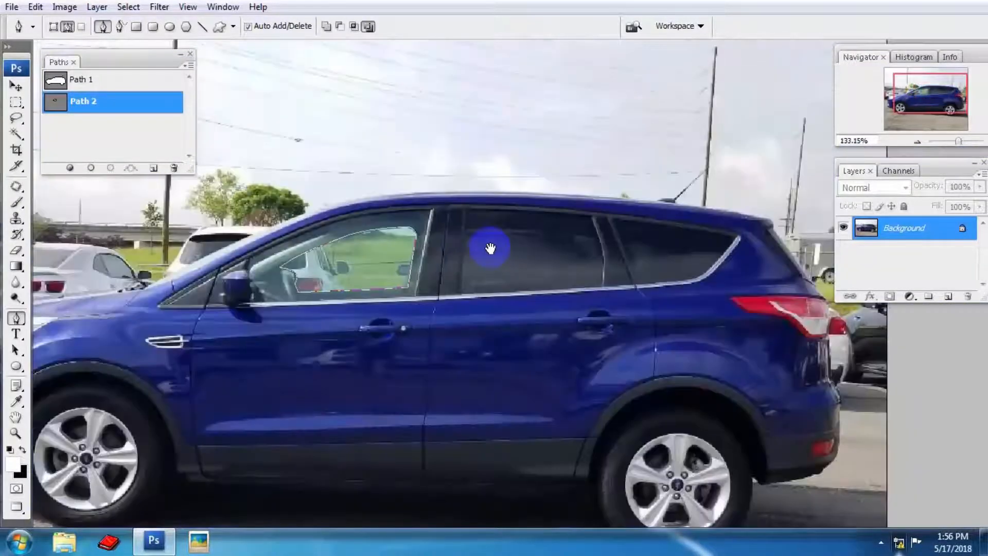
scroll(568, 265, up, 3)
scroll(499, 232, up, 1)
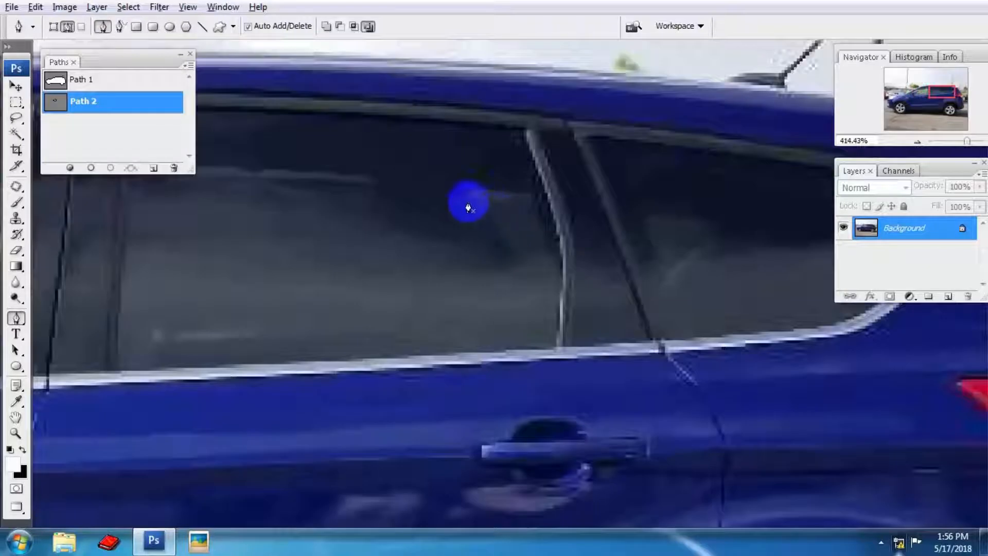
drag(479, 204, 484, 201)
drag(529, 305, 535, 356)
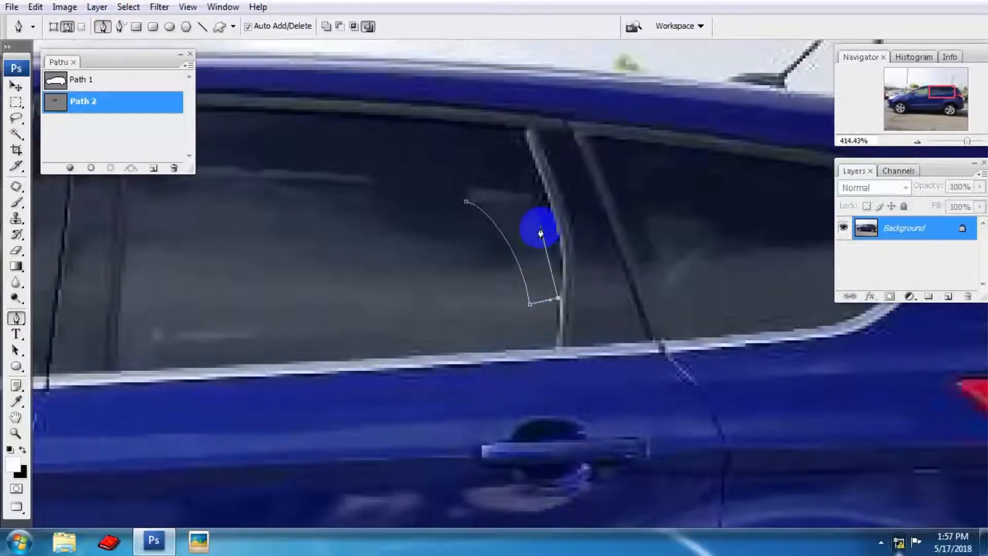
drag(540, 232, 531, 198)
click(467, 187)
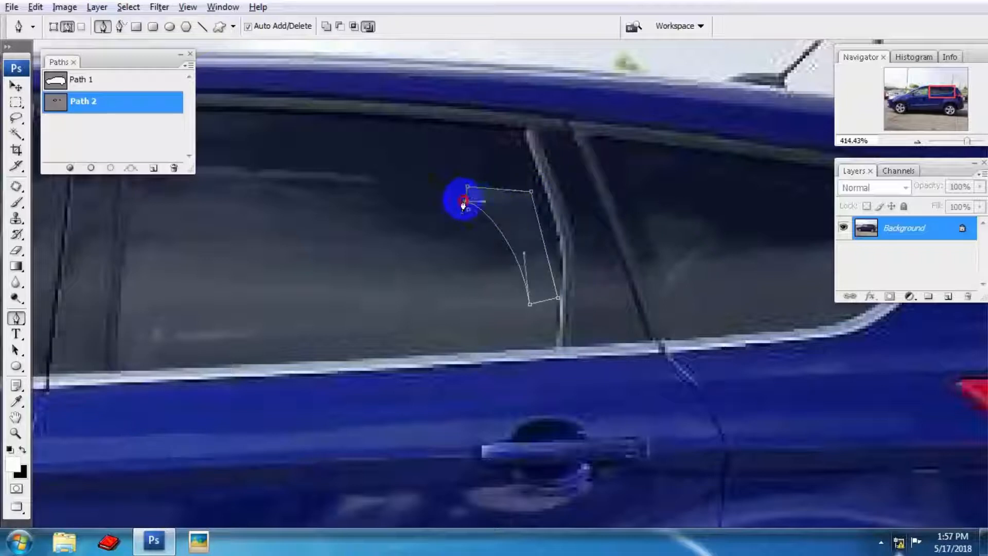
Trace a closed shape around the larger see-through area in the front half of the rear door window.
scroll(461, 214, down, 4)
scroll(335, 231, up, 3)
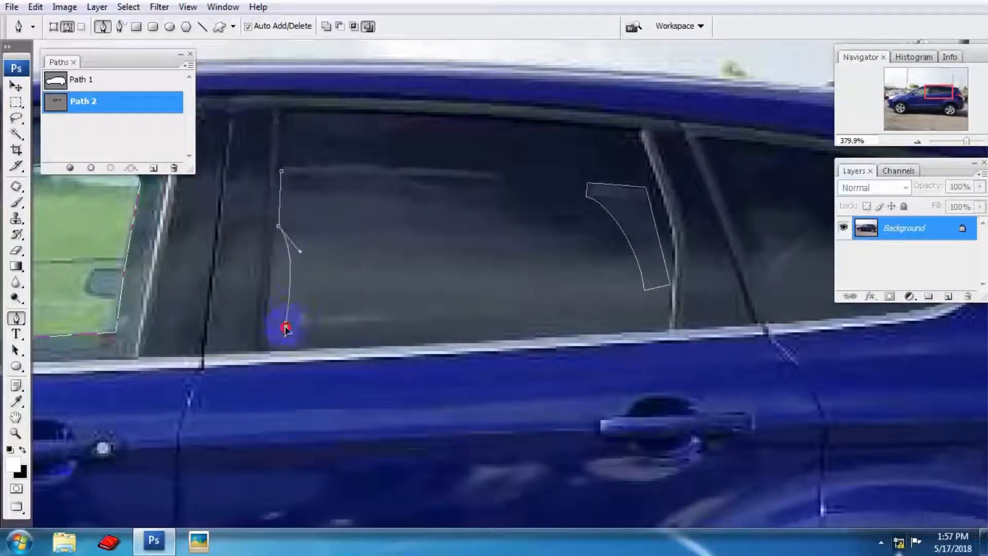
drag(415, 318, 439, 326)
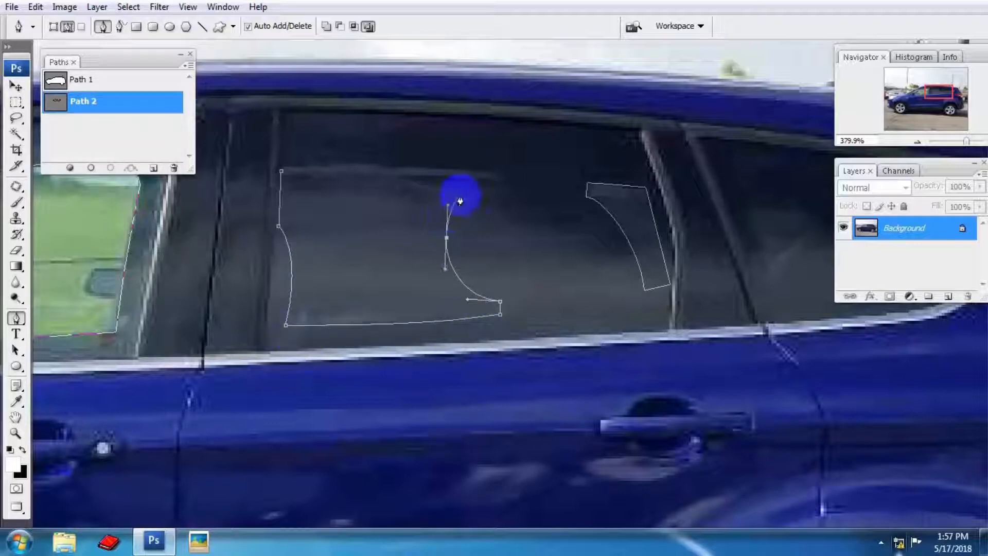
drag(473, 179, 503, 174)
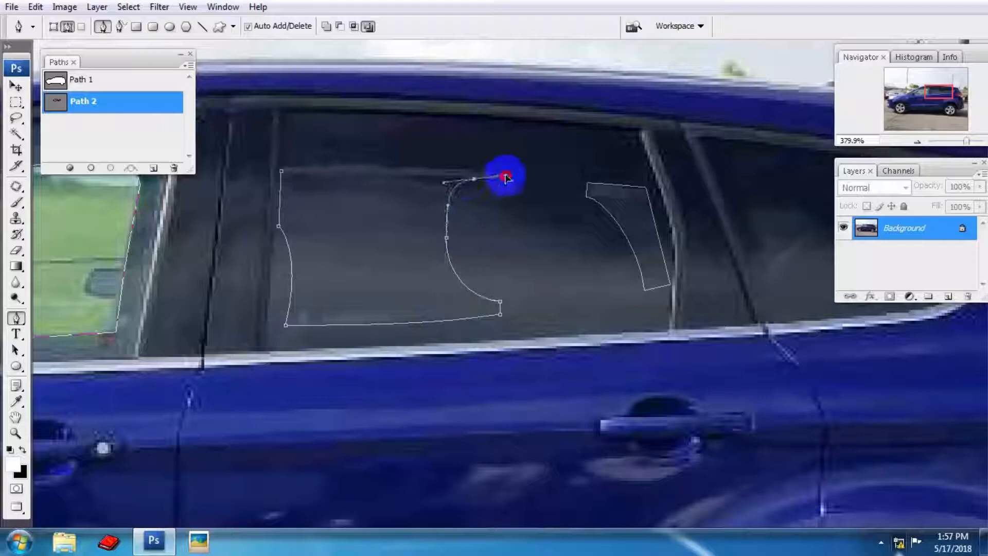
drag(469, 173, 470, 173)
click(282, 171)
Trace a small closed triangle around the see-through spot in the front part of the rear quarter window.
scroll(485, 249, down, 4)
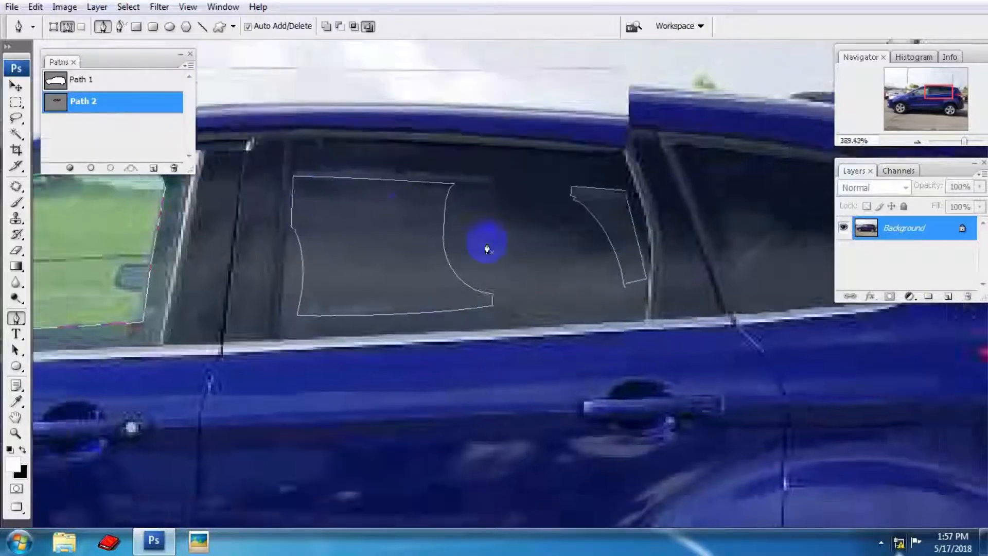
drag(648, 258, 496, 231)
scroll(447, 265, up, 2)
click(452, 213)
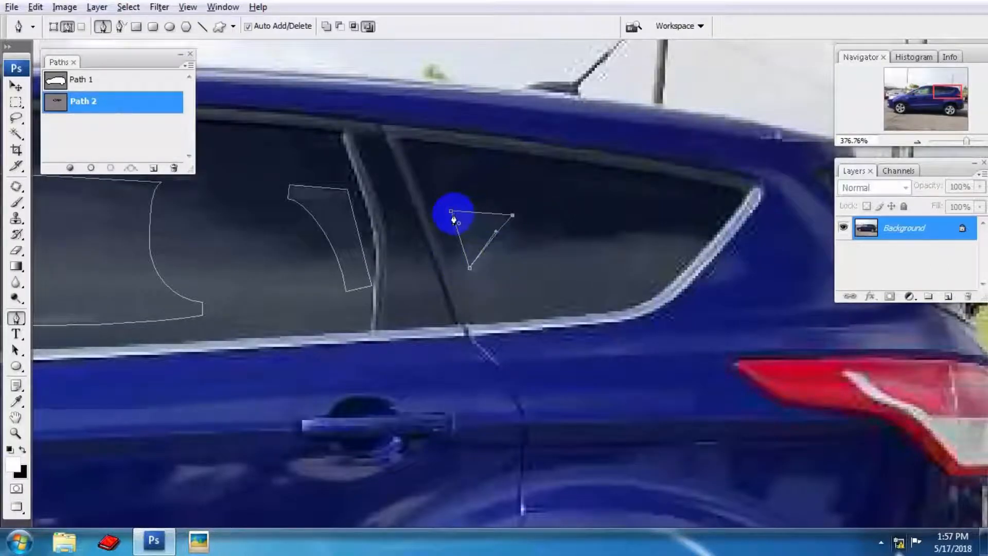
Examine the traced window shapes and the shadow on the ground along the whole car.
scroll(467, 214, down, 5)
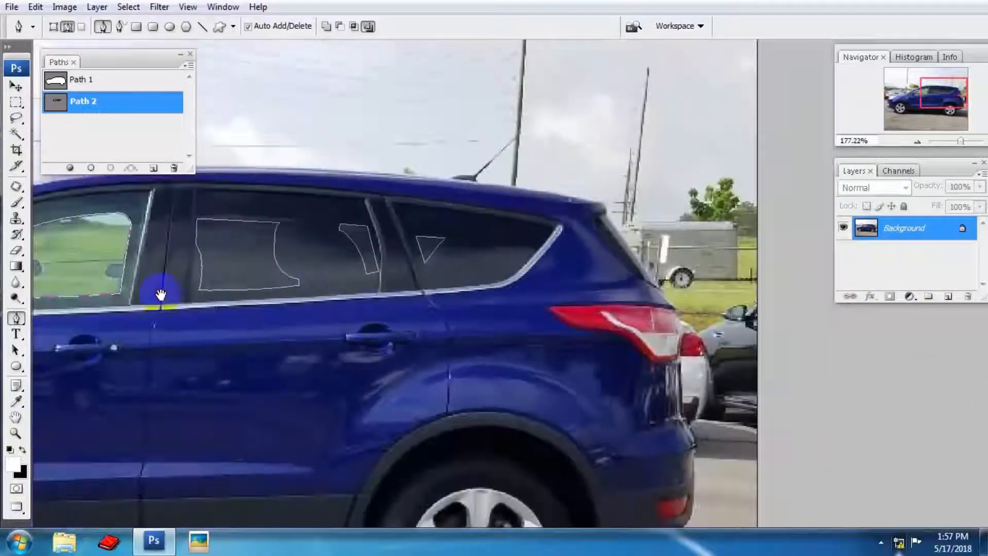
scroll(277, 303, down, 4)
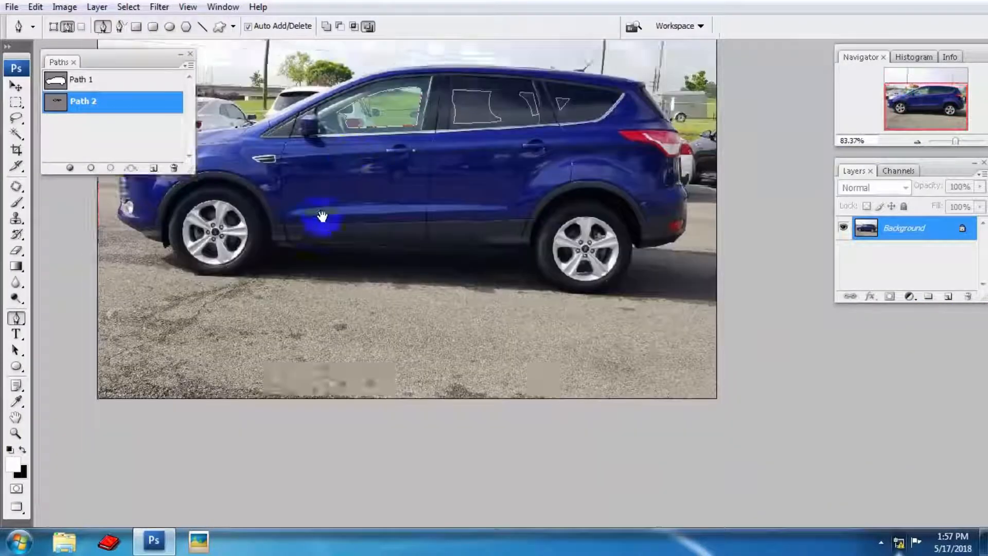
drag(322, 216, 445, 204)
drag(329, 252, 364, 246)
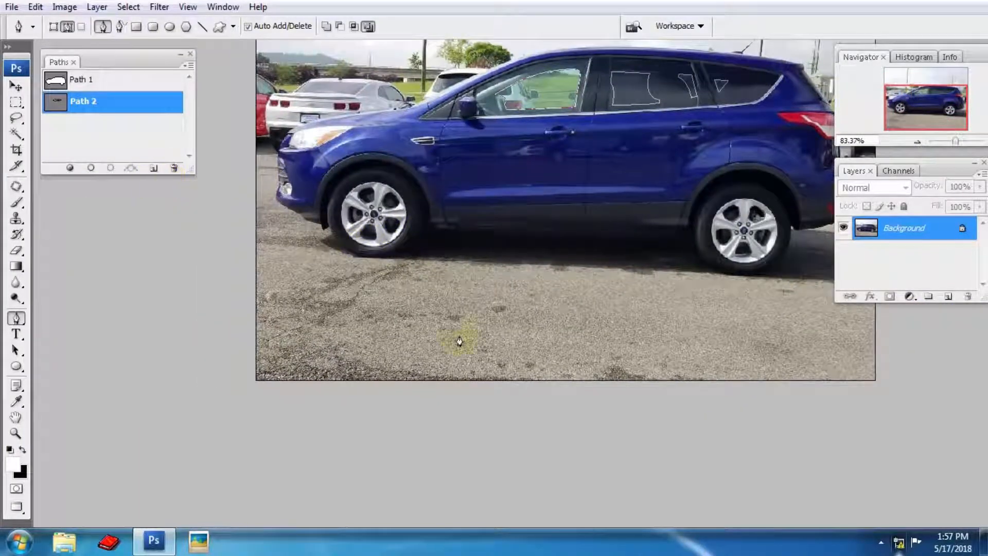
scroll(459, 341, down, 3)
drag(612, 276, 448, 261)
scroll(457, 260, up, 6)
drag(200, 308, 393, 292)
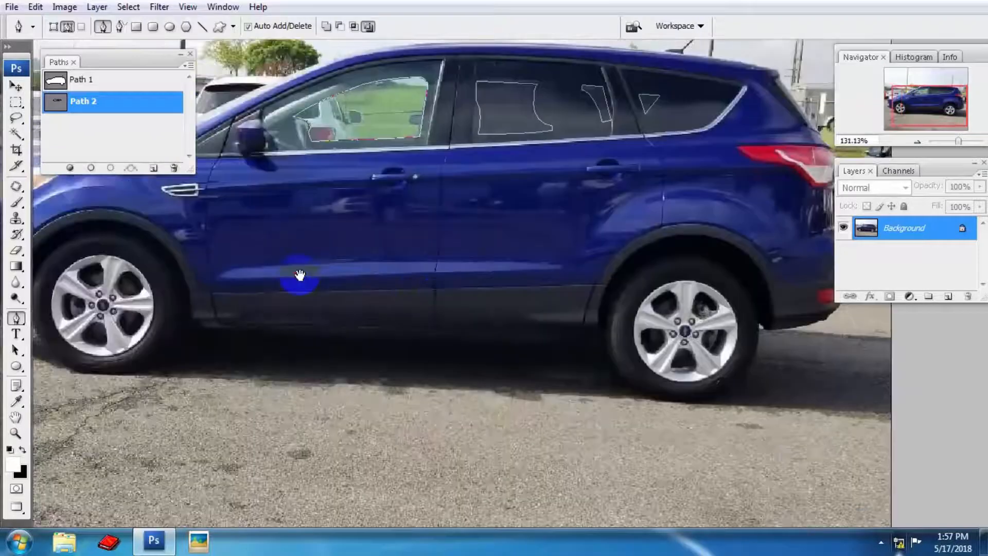
drag(299, 275, 443, 252)
Create another path and curve it from the rear bumper's lower edge around the back of the ground shadow.
click(153, 168)
scroll(314, 221, down, 2)
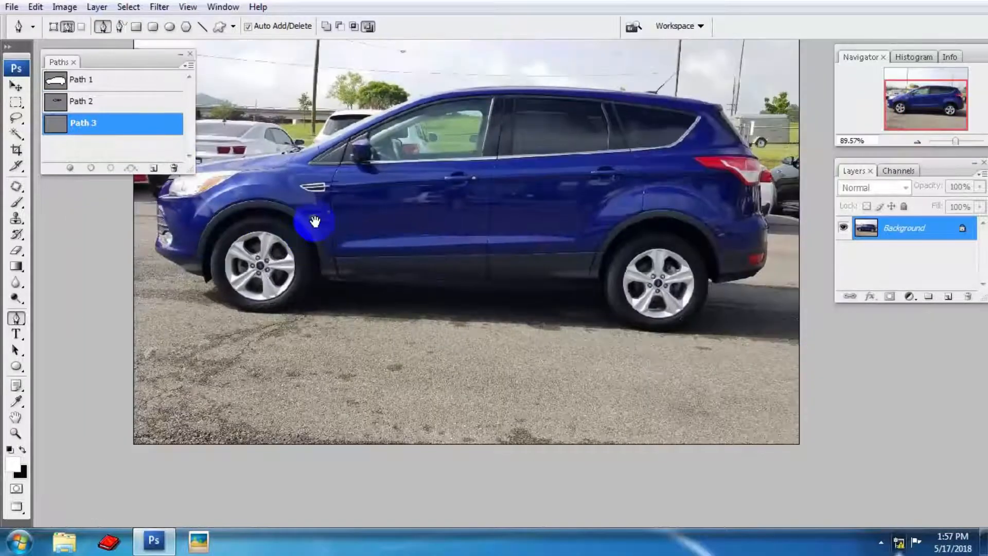
drag(614, 284, 353, 252)
scroll(495, 269, up, 6)
drag(496, 269, 432, 251)
click(394, 206)
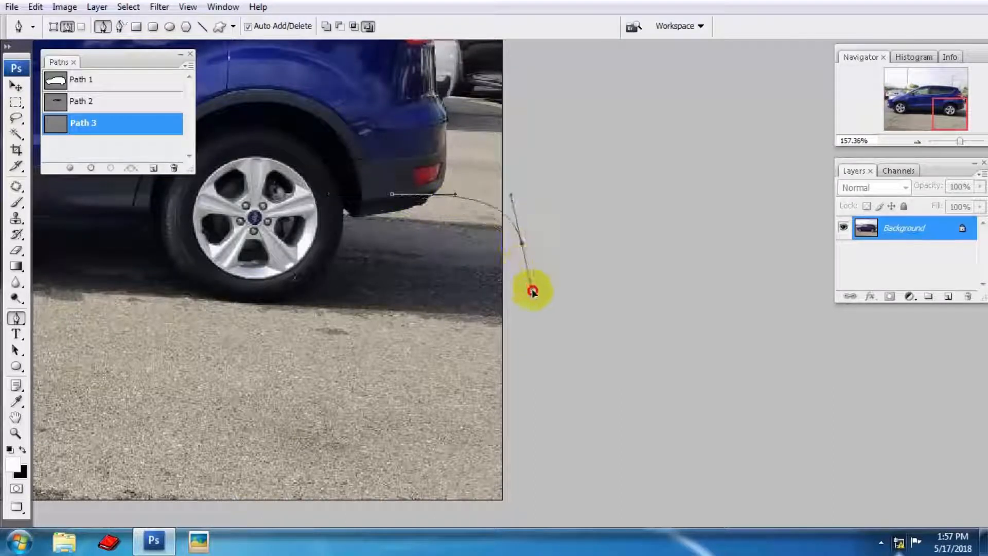
drag(488, 334, 404, 328)
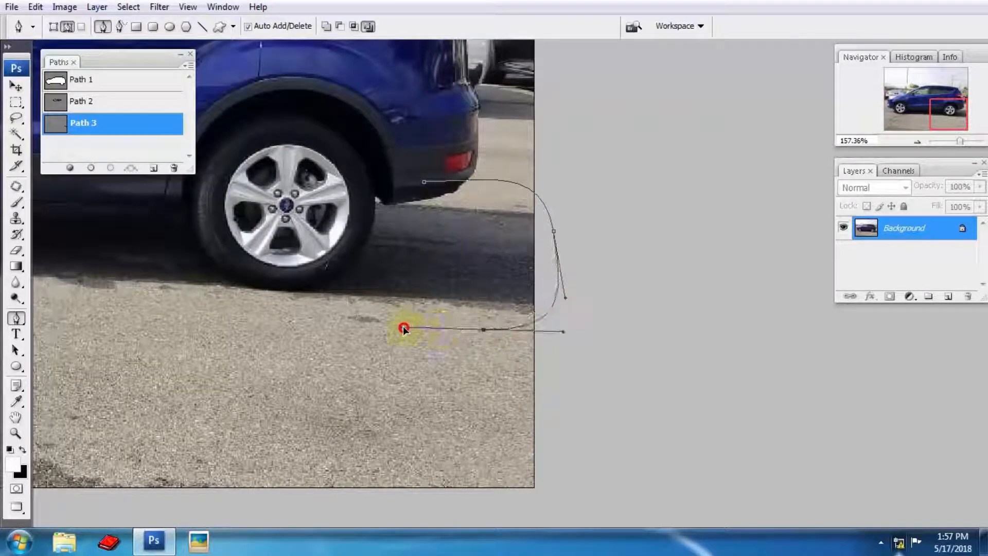
Extend the shadow path along the ground to the front wheel, around it and back across the lower body, closing at the start.
scroll(394, 328, down, 4)
drag(112, 331, 557, 297)
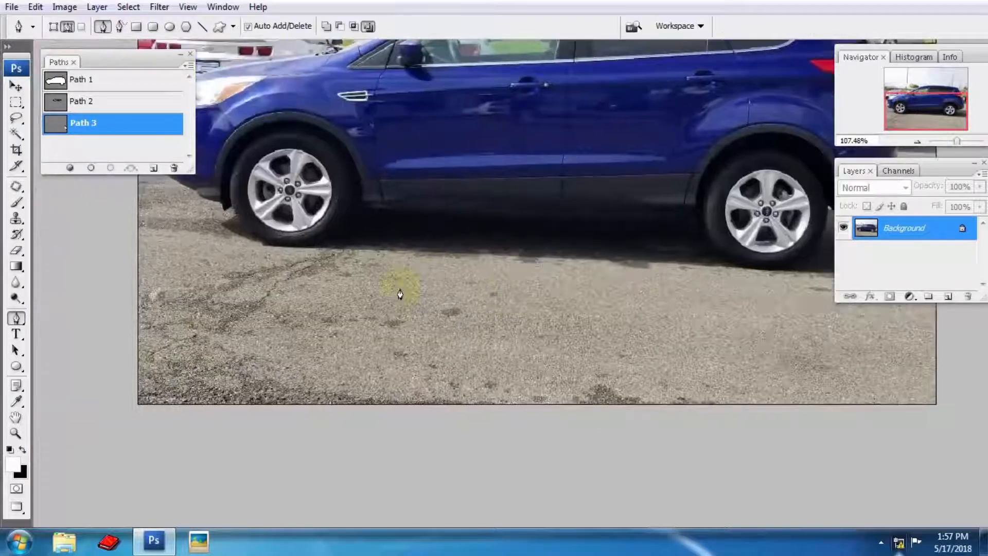
drag(319, 261, 279, 260)
click(220, 252)
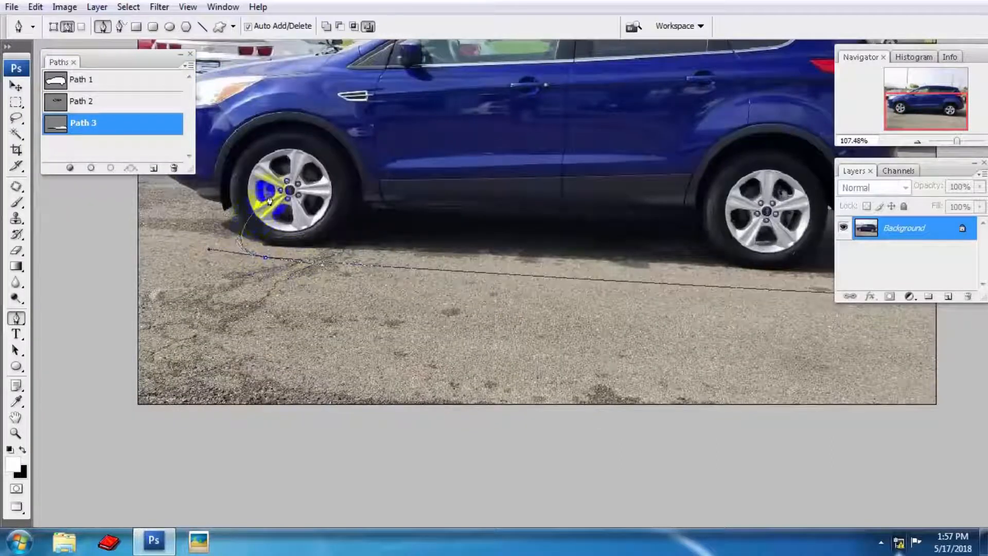
drag(264, 194, 402, 172)
scroll(402, 171, down, 4)
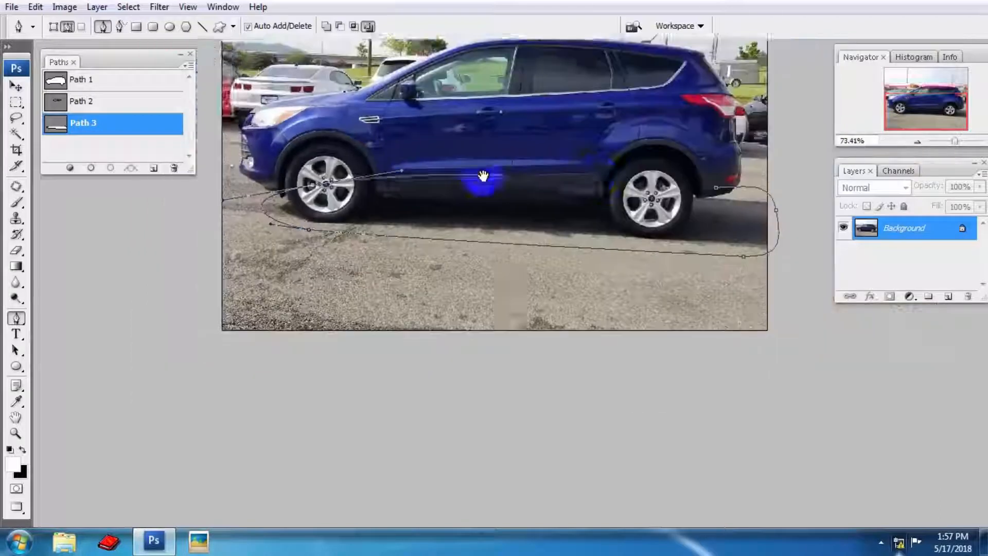
drag(482, 177, 359, 185)
drag(591, 197, 712, 238)
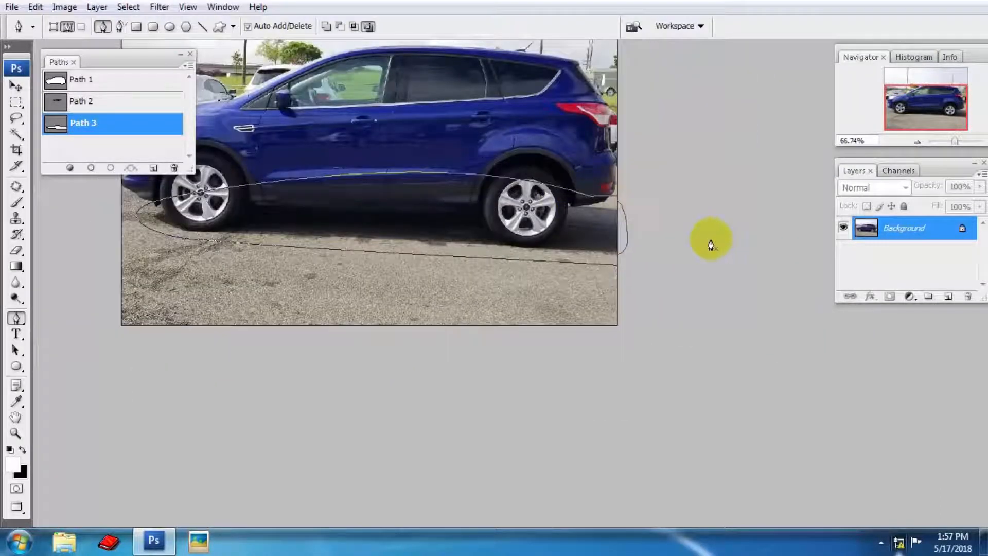
Open Save As for the image with its finished paths.
scroll(705, 244, down, 3)
scroll(514, 261, up, 3)
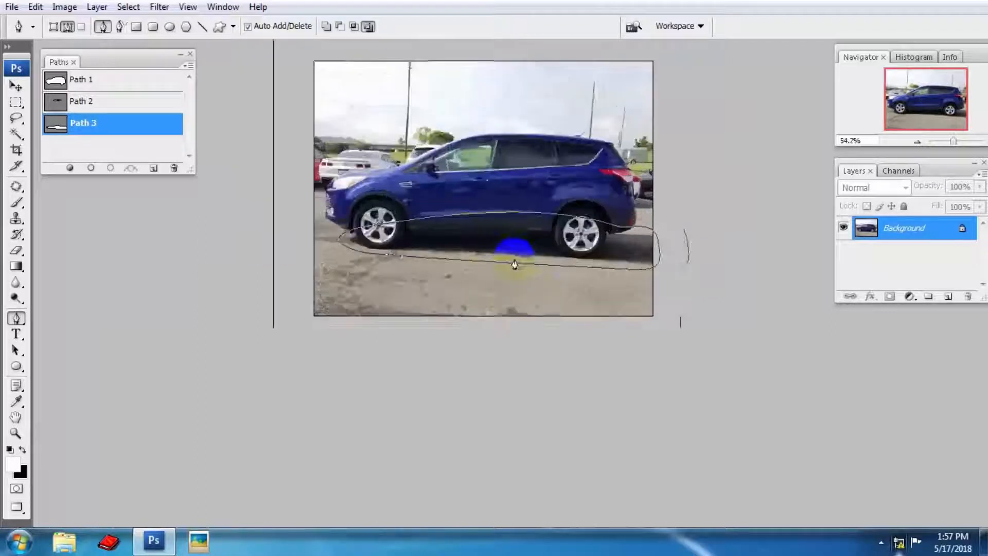
scroll(512, 262, down, 1)
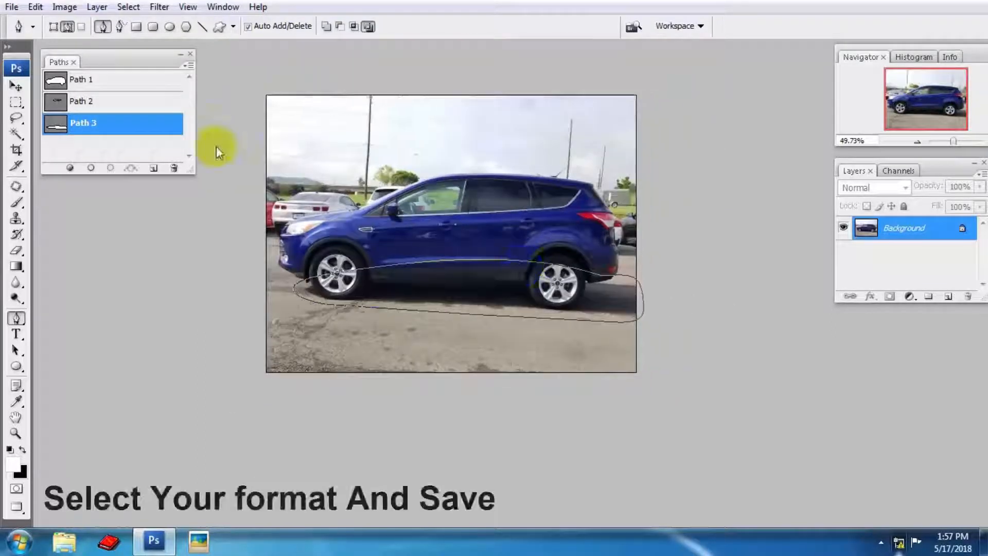
click(11, 7)
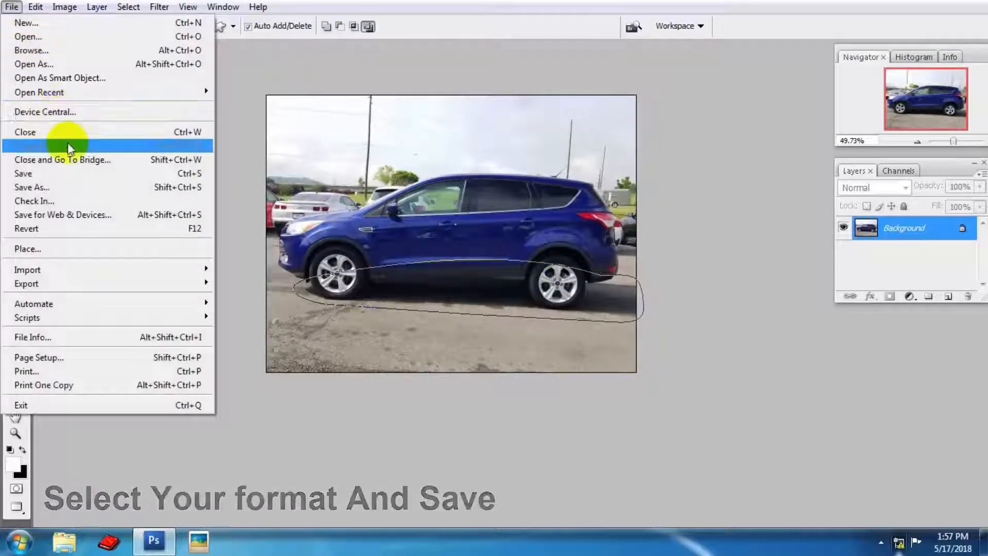
click(67, 189)
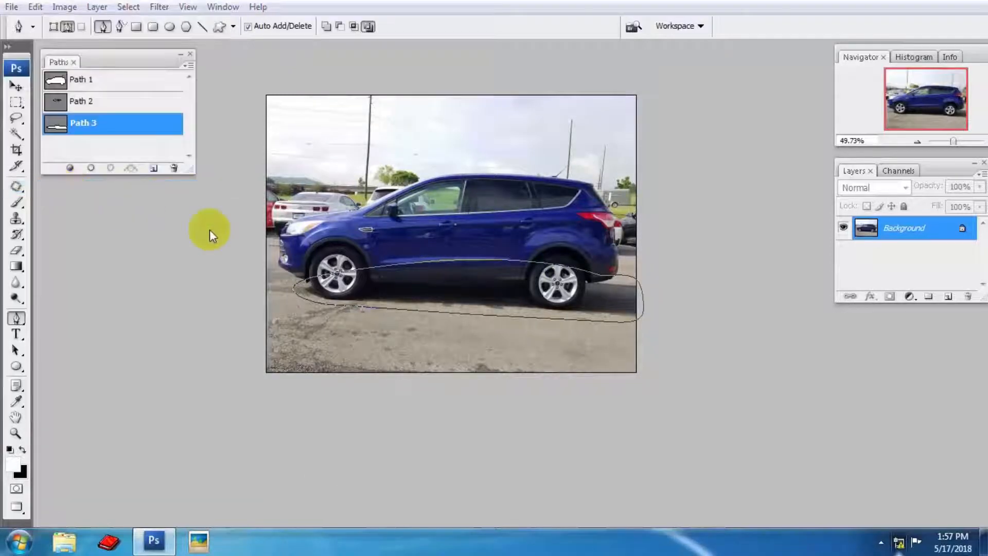